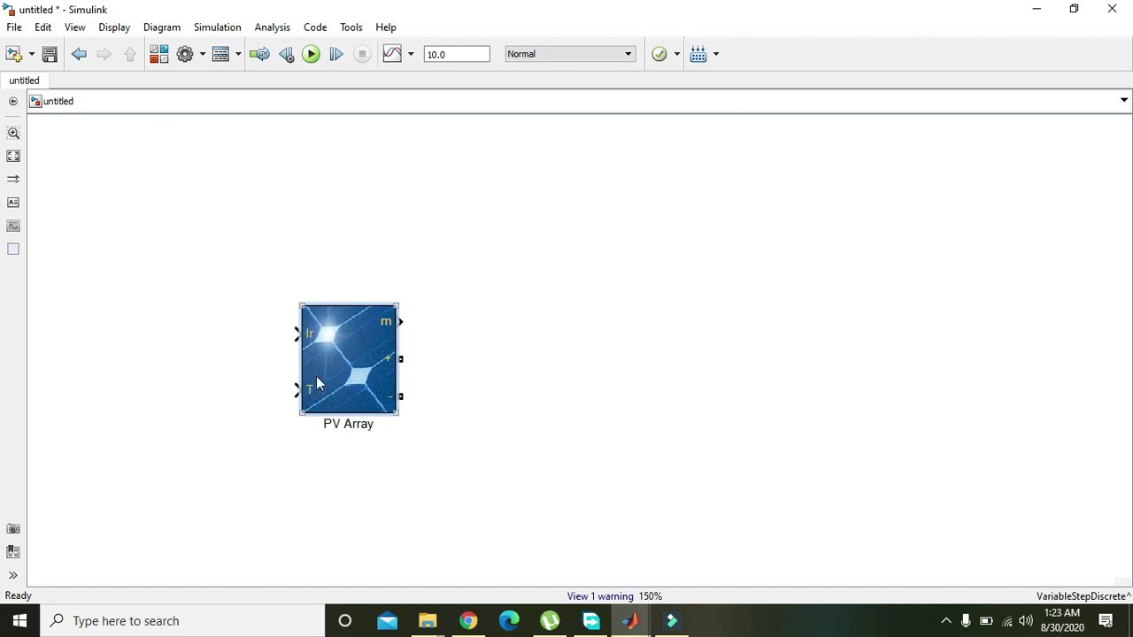
Step: Shift the PV Array block slightly to the right in the model
click(352, 331)
click(405, 323)
click(344, 326)
click(386, 334)
drag(349, 334, 361, 336)
click(323, 254)
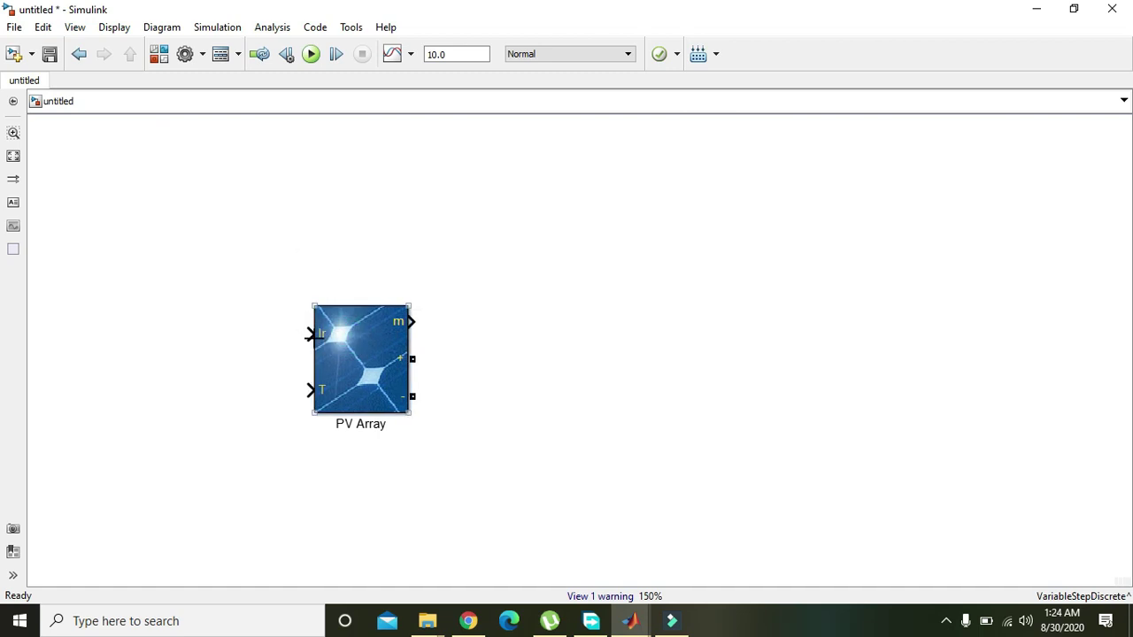
click(321, 396)
click(320, 395)
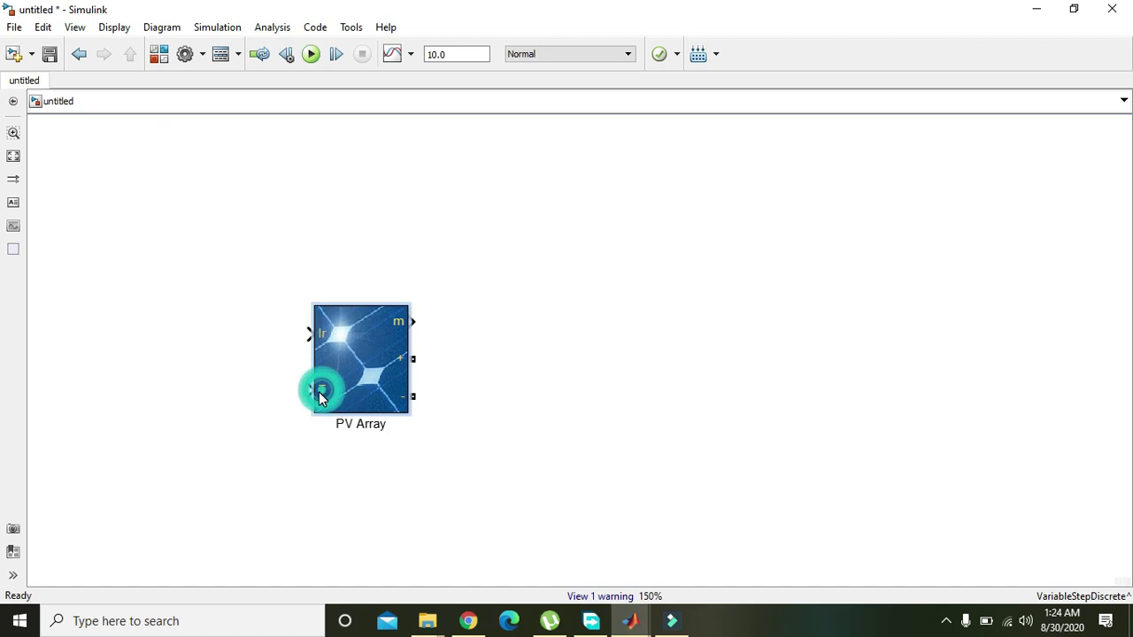
Step: Find the Constant block in the Simulink library and add two copies of it to the untitled model
click(75, 28)
click(97, 45)
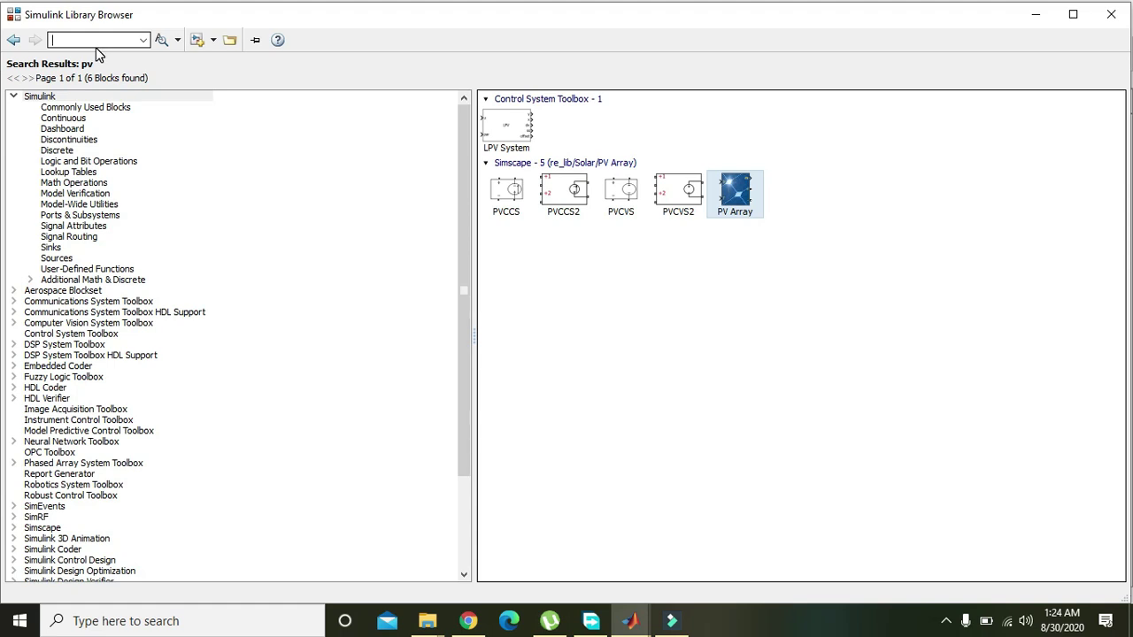
text(constant)
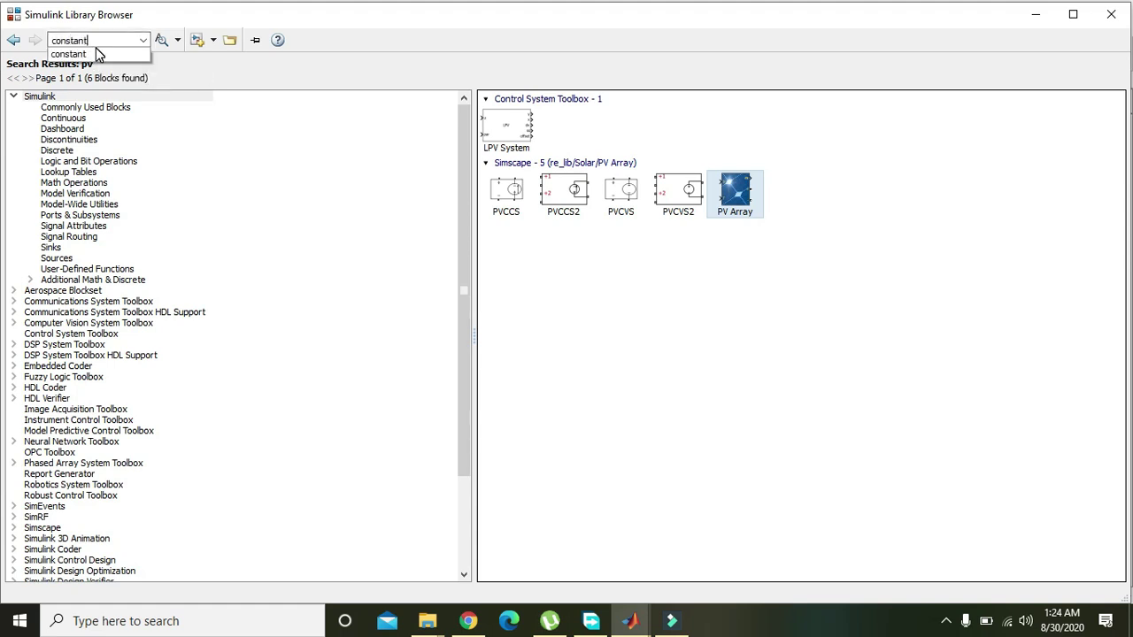
key(Return)
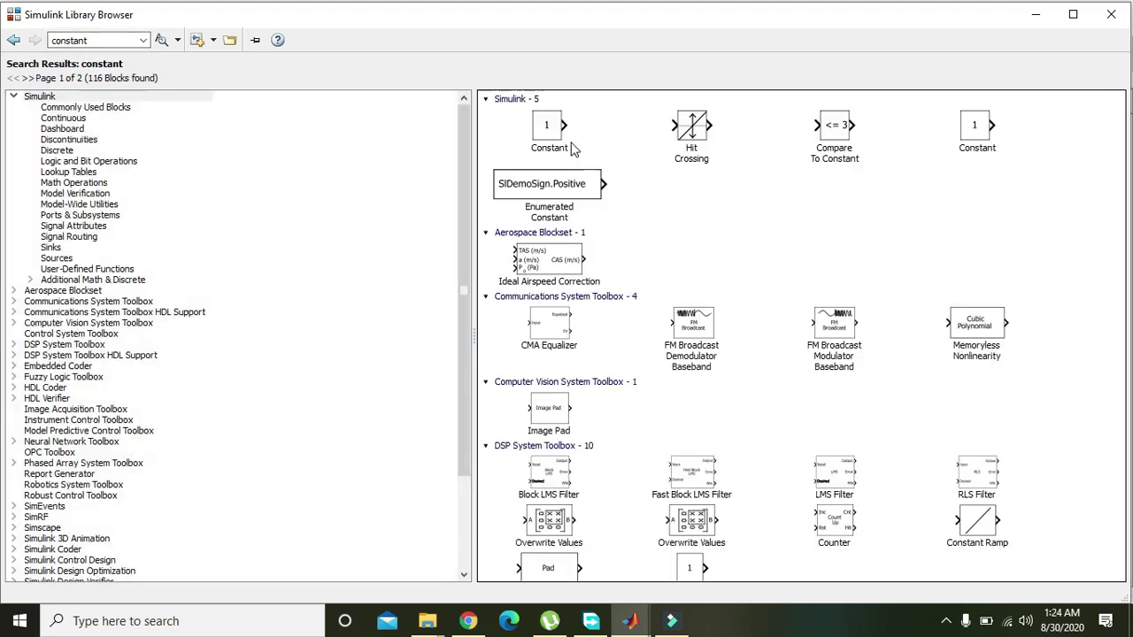
right_click(549, 129)
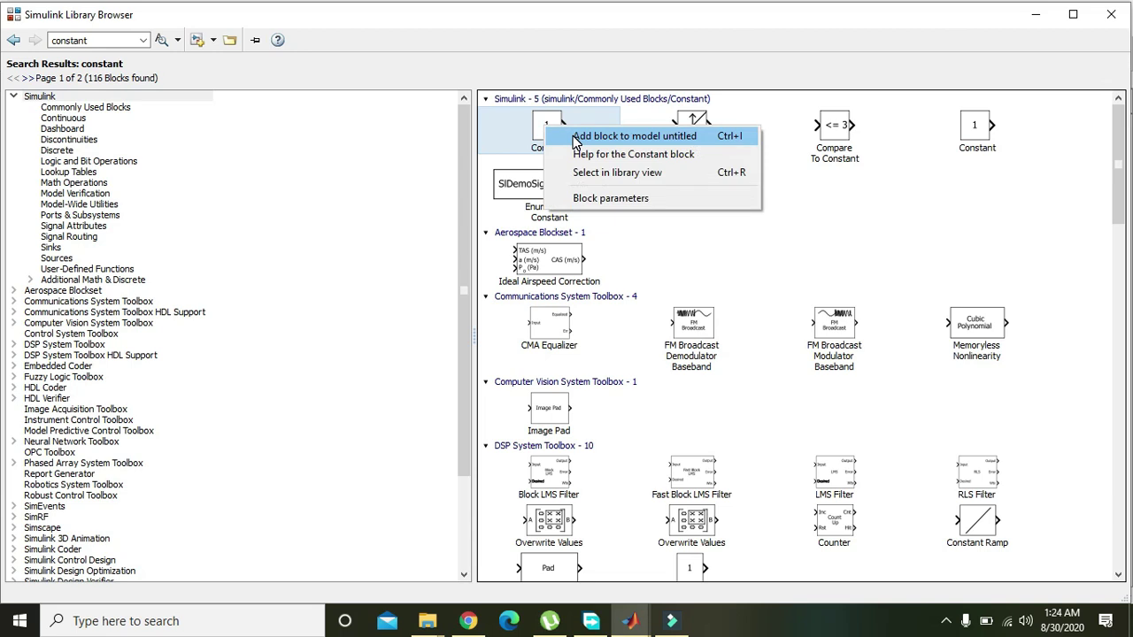
click(577, 138)
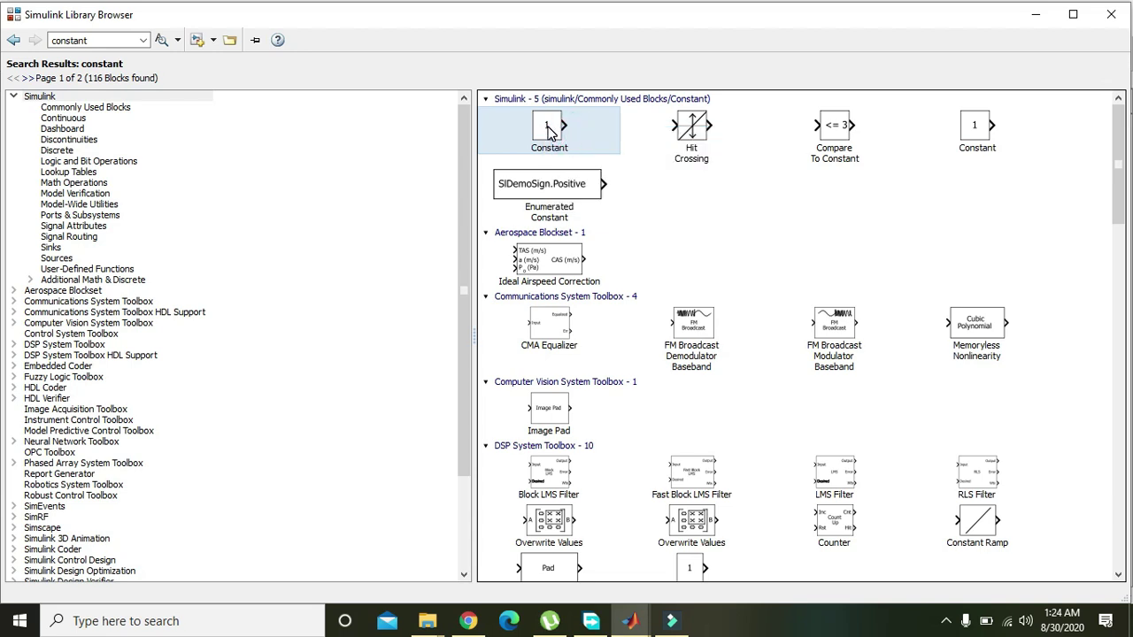
right_click(550, 130)
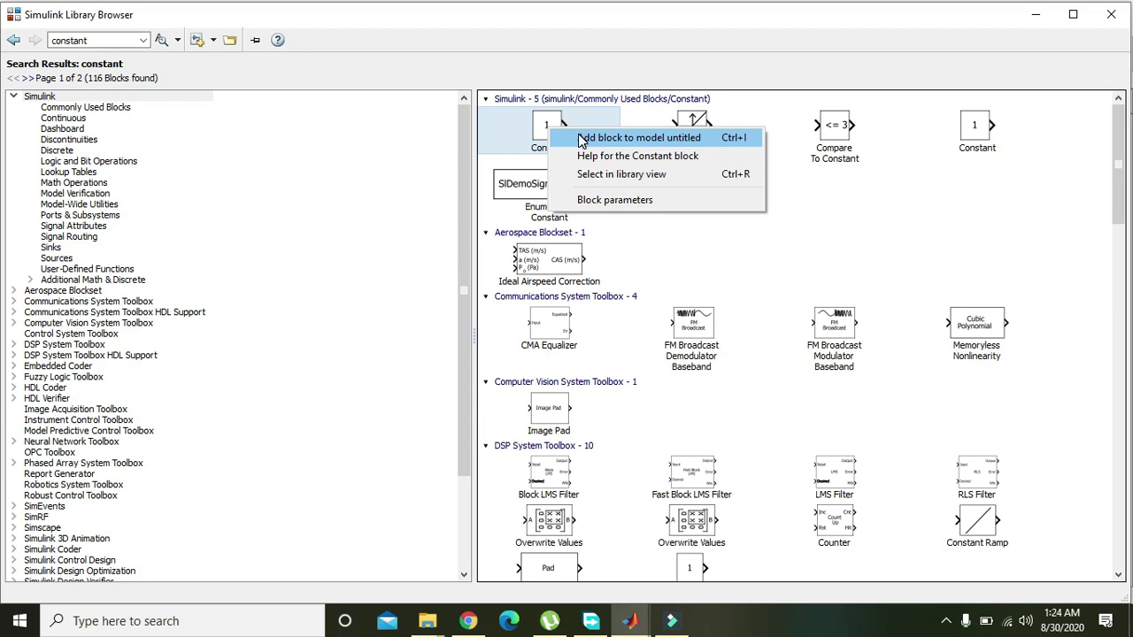
click(584, 139)
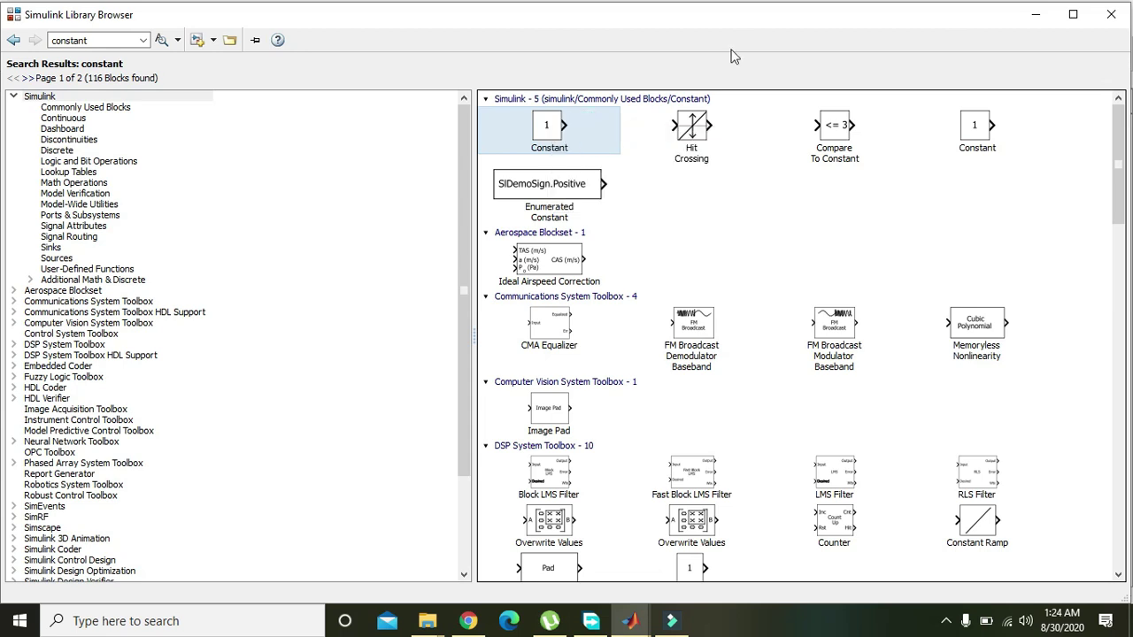
click(1020, 16)
Step: Place both Constant blocks left of the PV Array, connecting Constant1 to input Ir and Constant to input T
drag(576, 346, 142, 345)
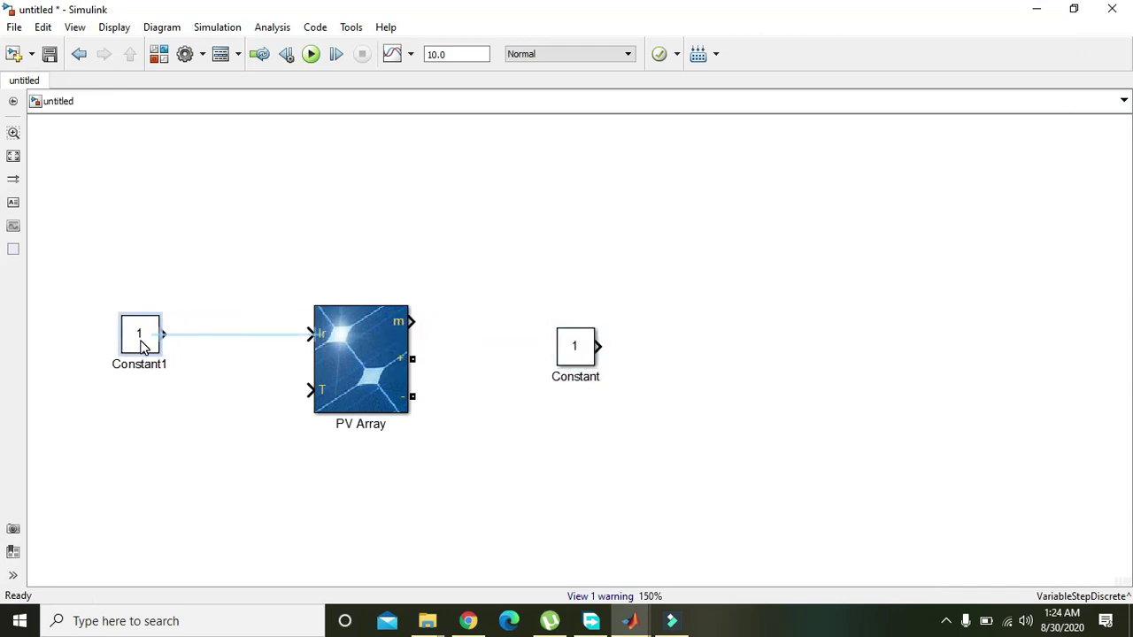
drag(586, 347, 144, 417)
click(213, 413)
drag(309, 390, 167, 413)
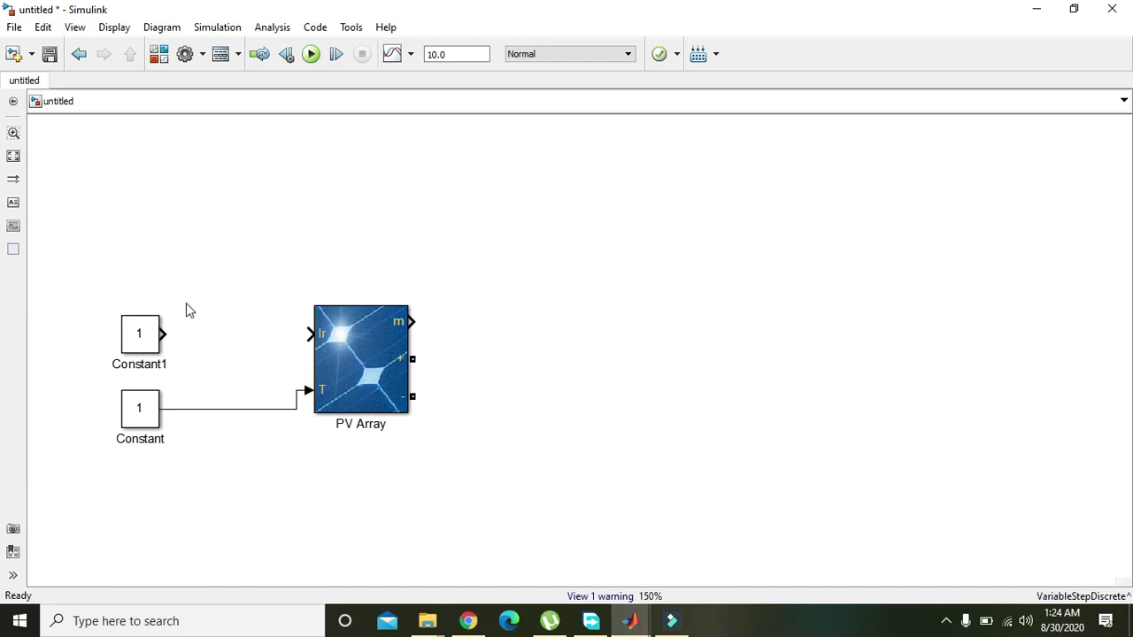
drag(166, 332, 306, 341)
click(326, 343)
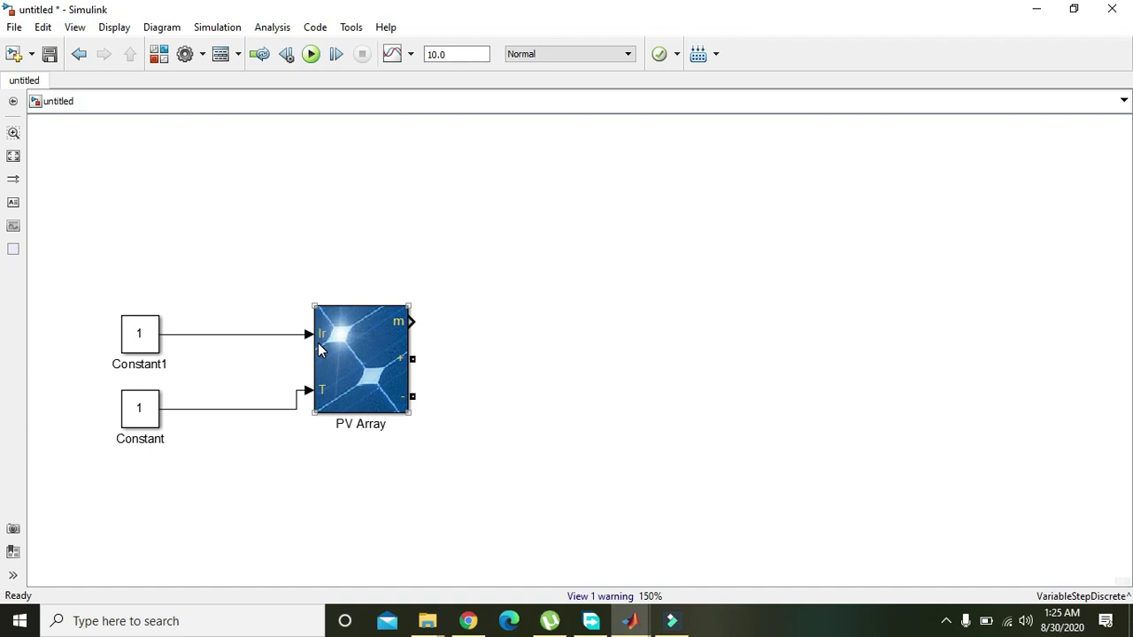
Step: Set the constant value of the Constant1 block feeding the Ir input to 80
click(144, 347)
double_click(145, 347)
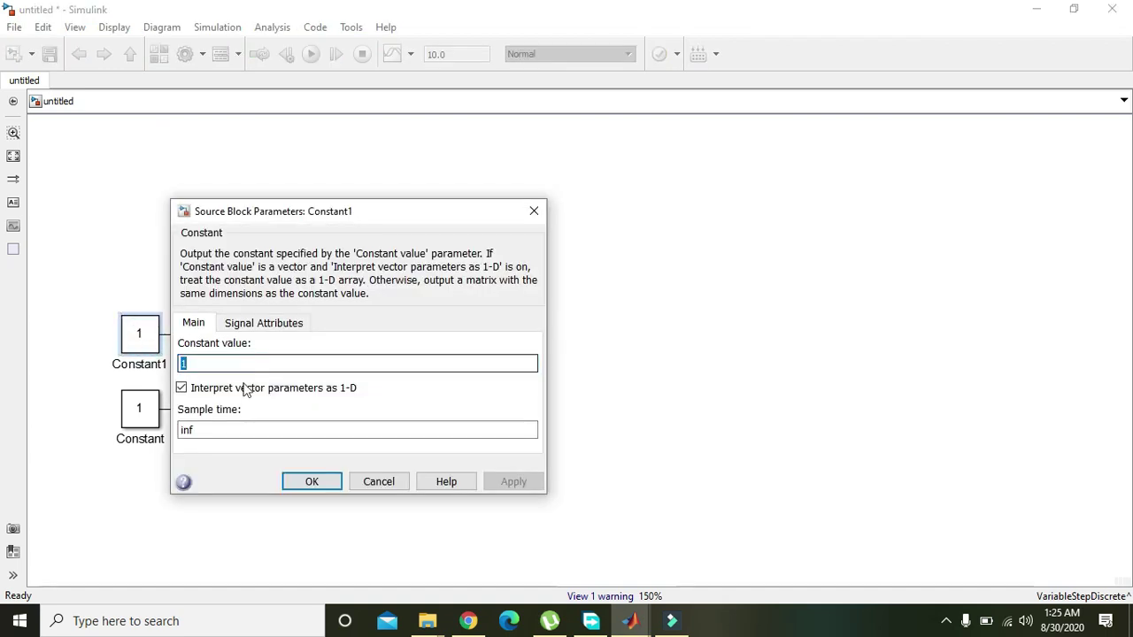
click(211, 362)
double_click(211, 362)
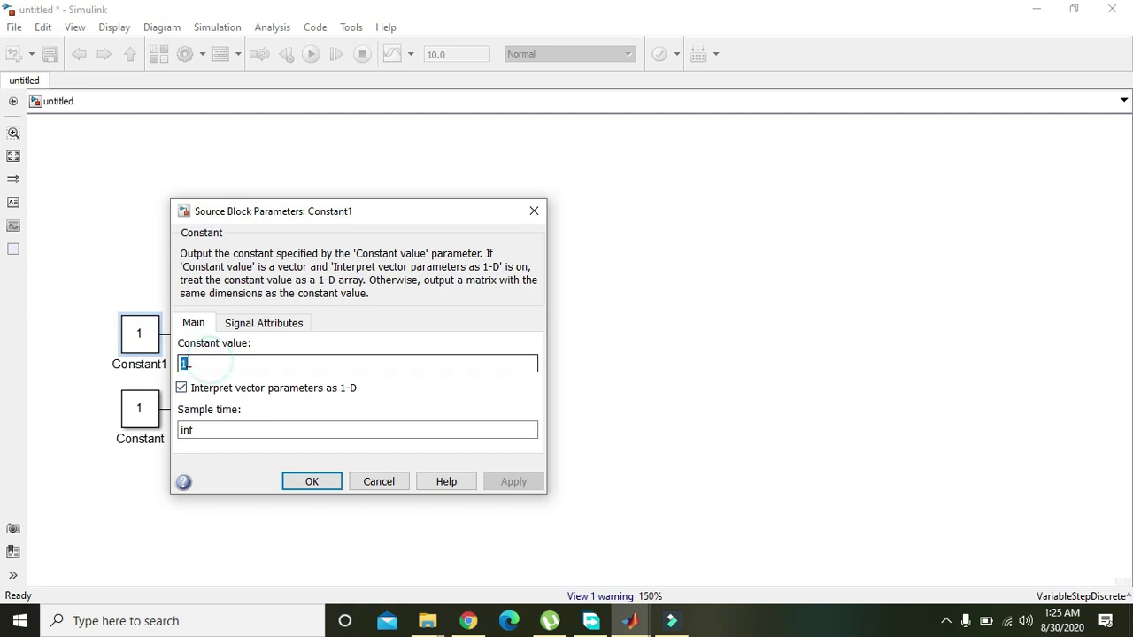
text(80)
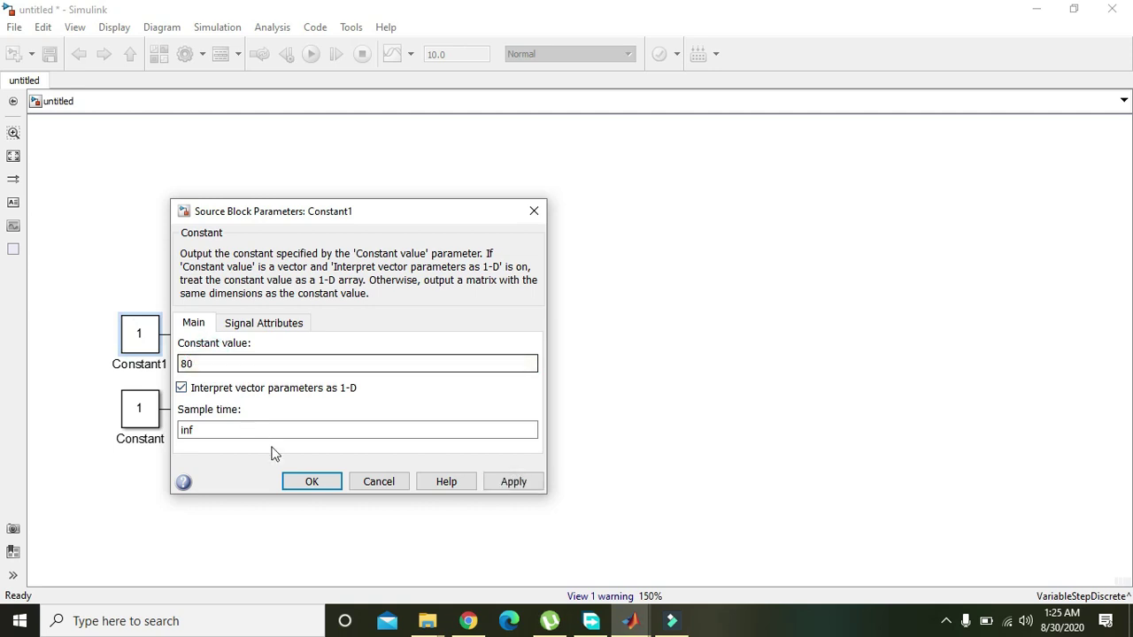
click(312, 481)
Step: Set the constant value of the Constant block feeding the T input to 25
click(137, 412)
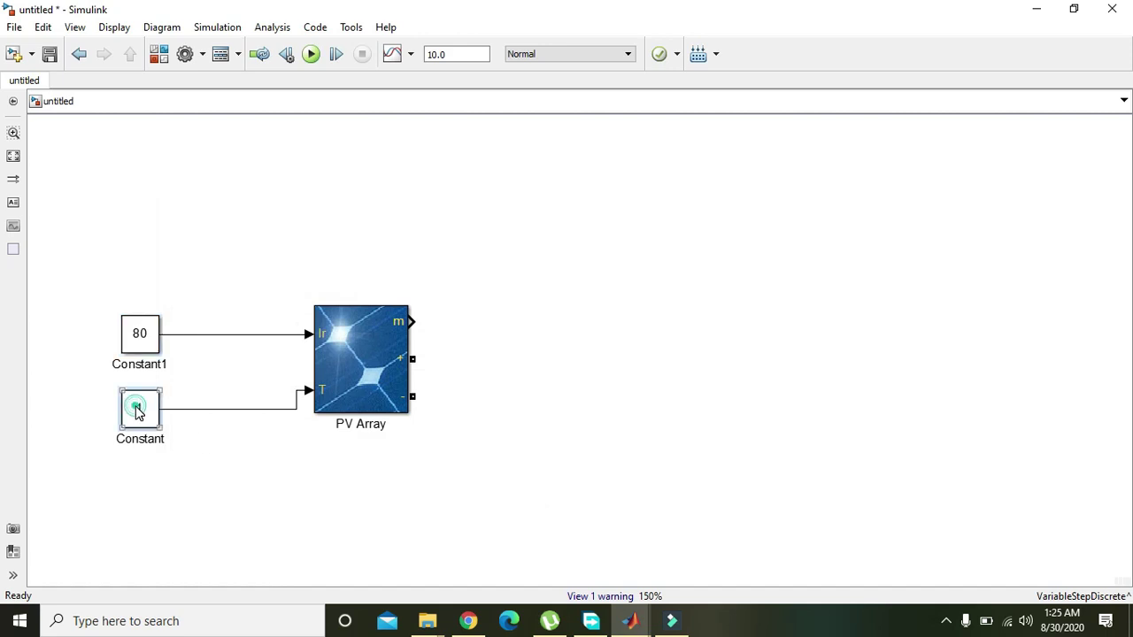
double_click(137, 412)
text(25)
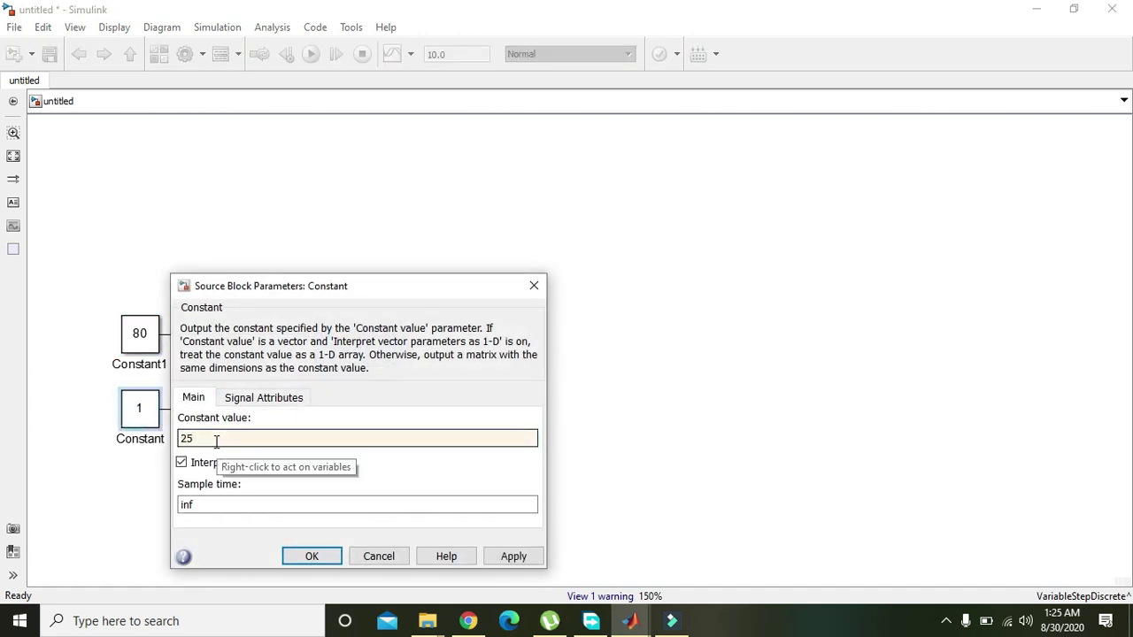
click(312, 556)
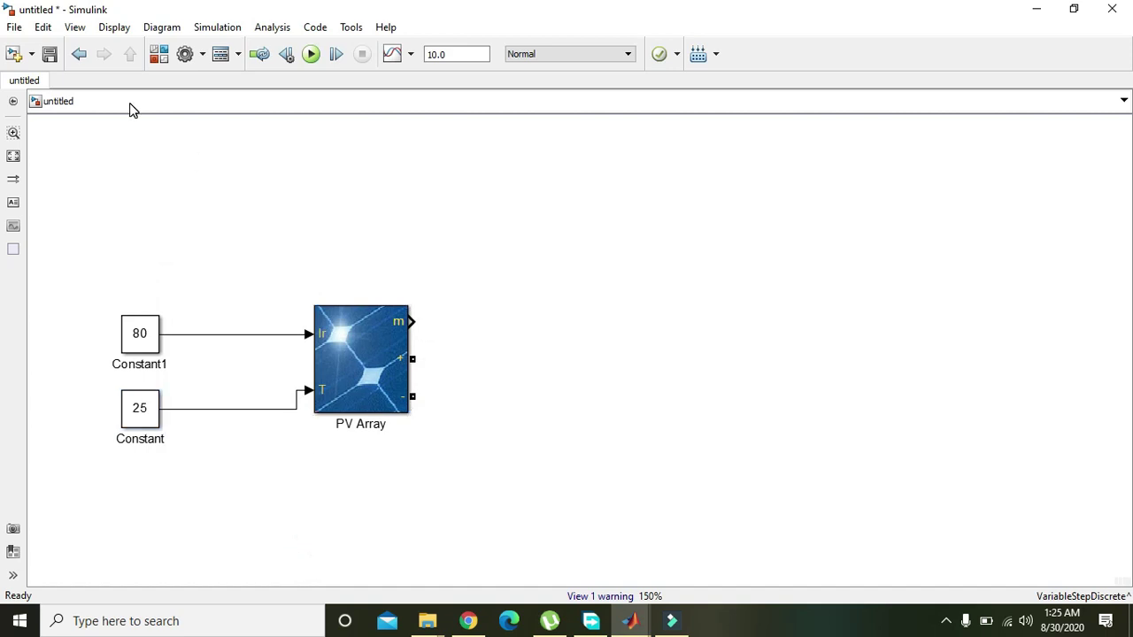
Step: Search the block library for display and add the Simulink Sinks Display block to the model
click(74, 28)
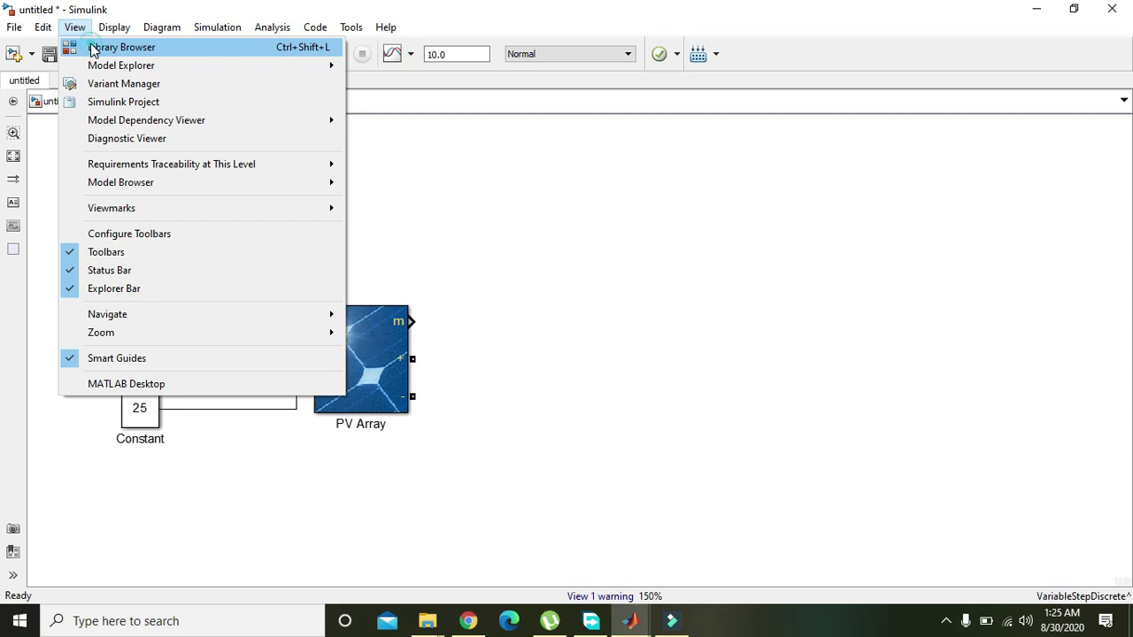
click(86, 48)
double_click(106, 41)
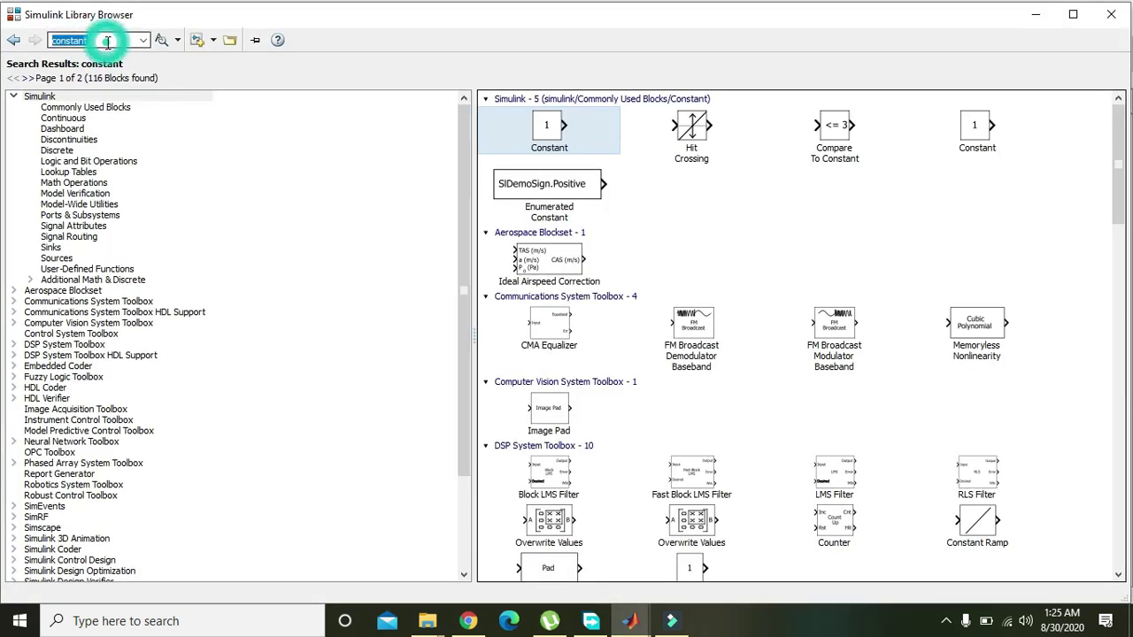
text(display)
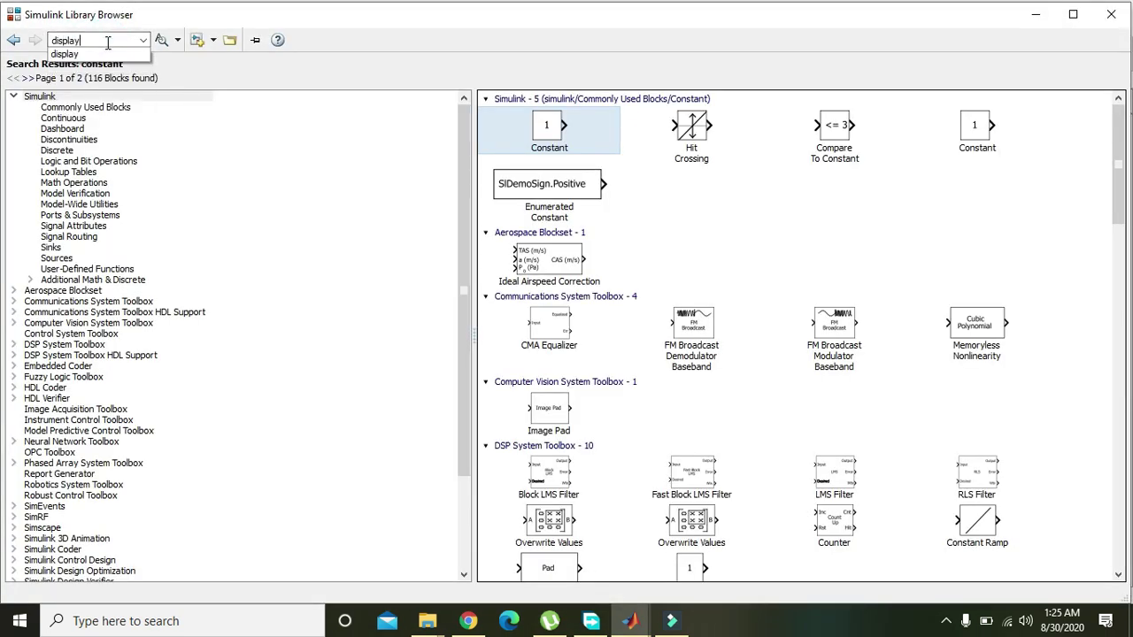
key(Return)
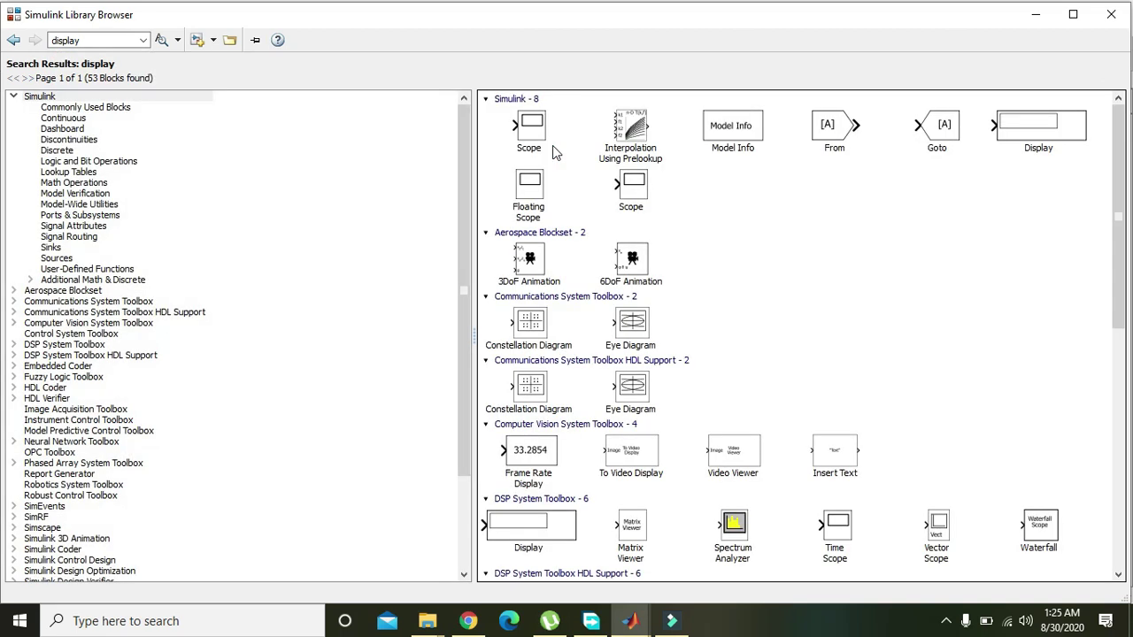
right_click(1018, 137)
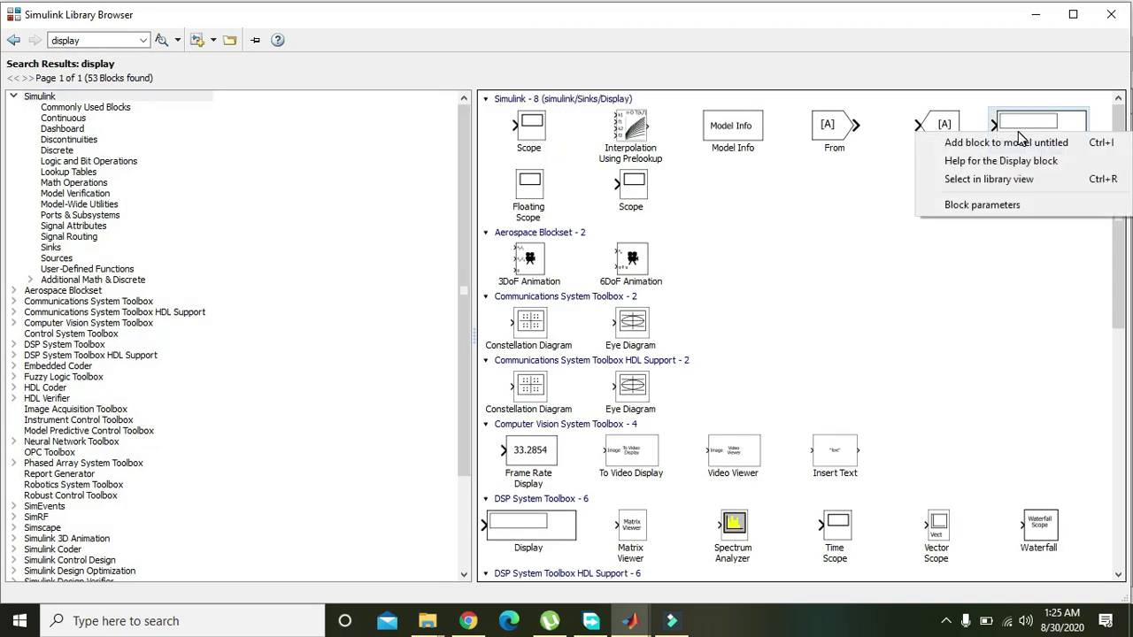
click(1020, 144)
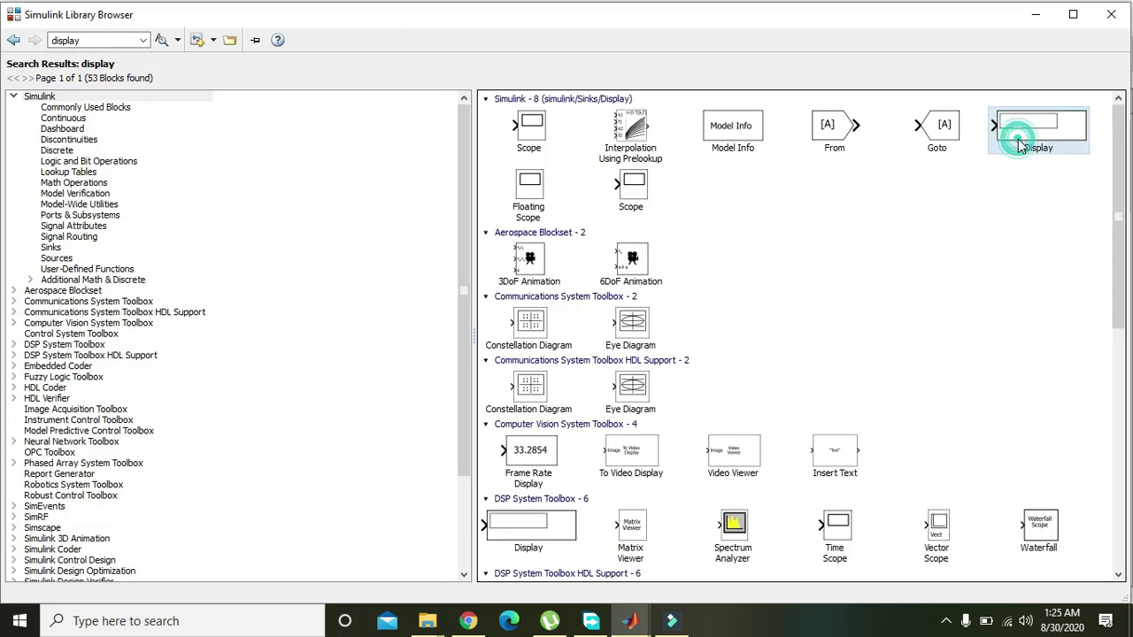
click(1036, 15)
Step: Connect the Display block to the PV Array's m output and position it above and to the right of the array
drag(590, 352, 682, 316)
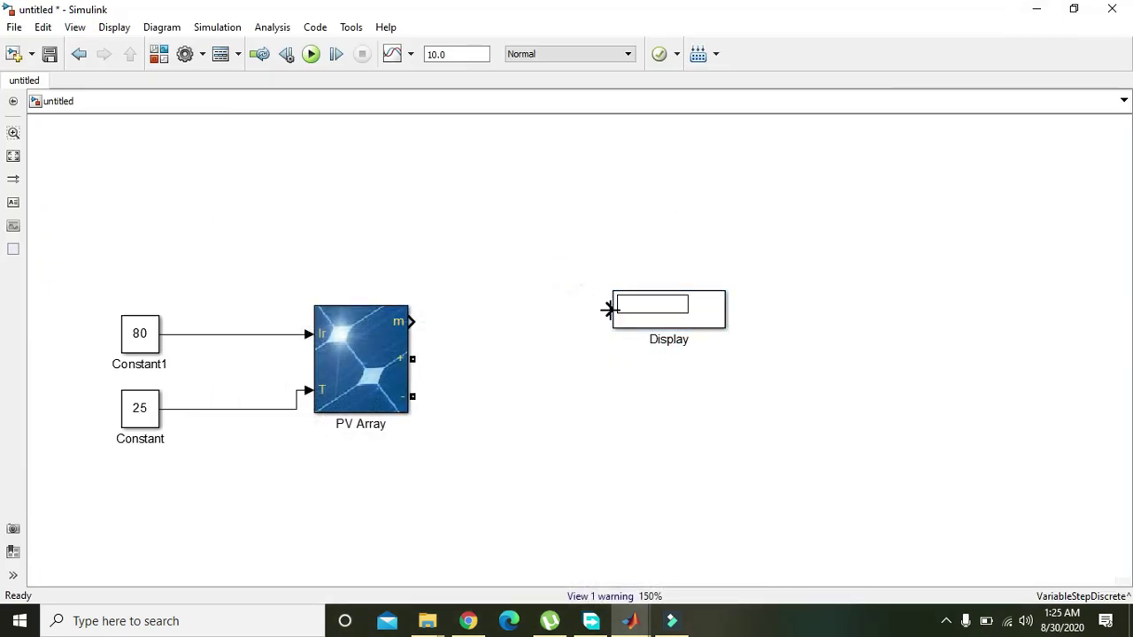
drag(611, 309, 410, 323)
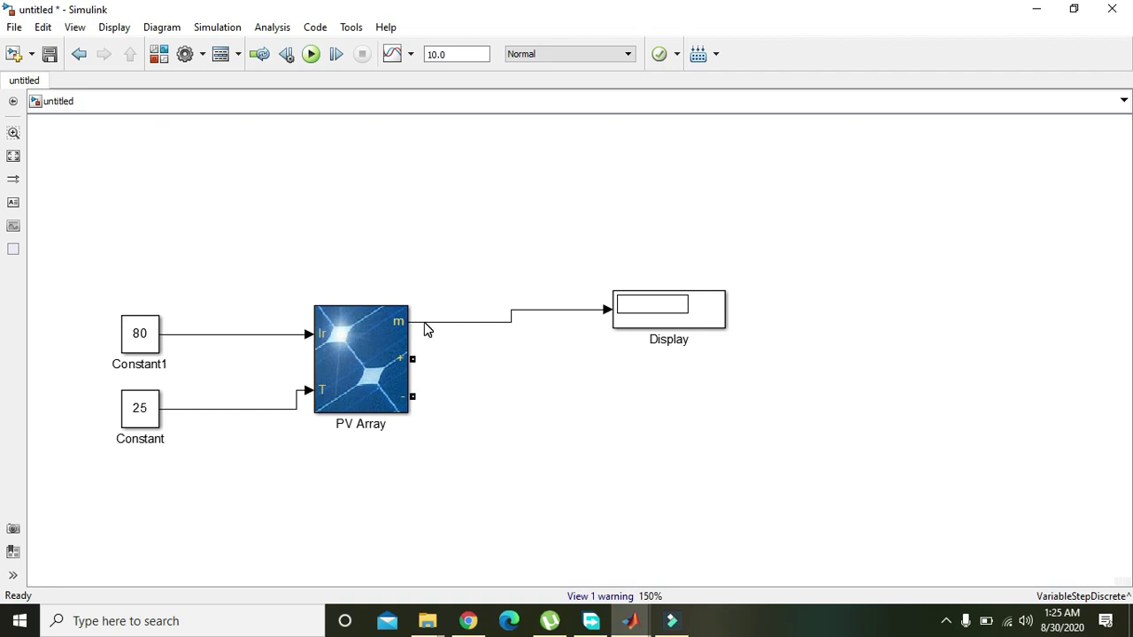
drag(685, 312, 685, 268)
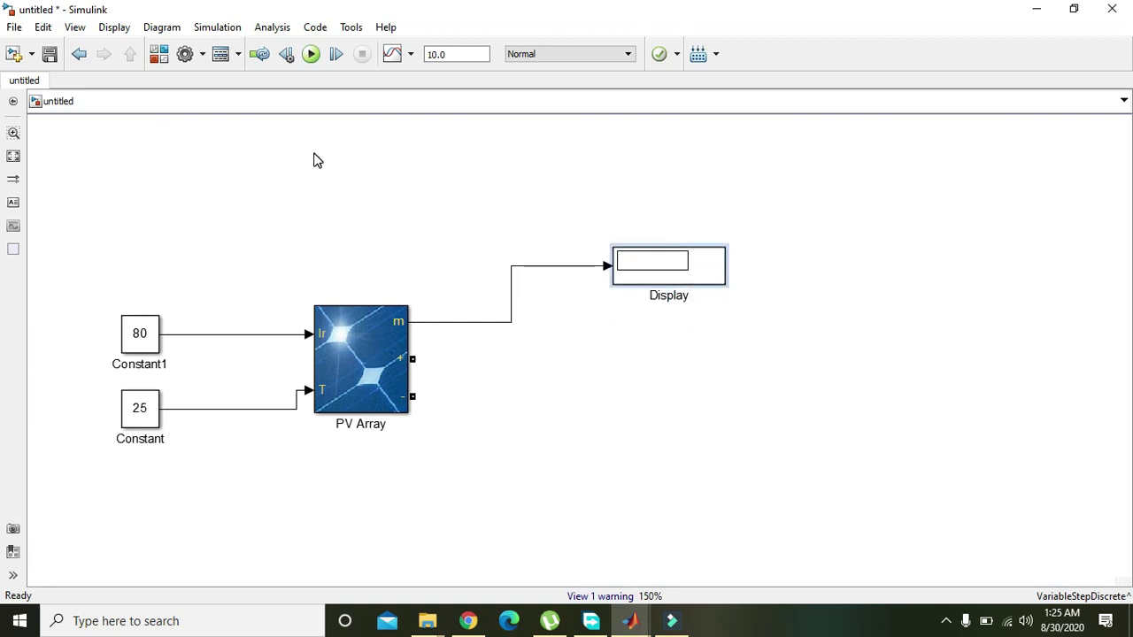
Step: Add a powergui block from the Simscape library and place it above the Constant blocks
click(75, 28)
click(98, 49)
double_click(86, 40)
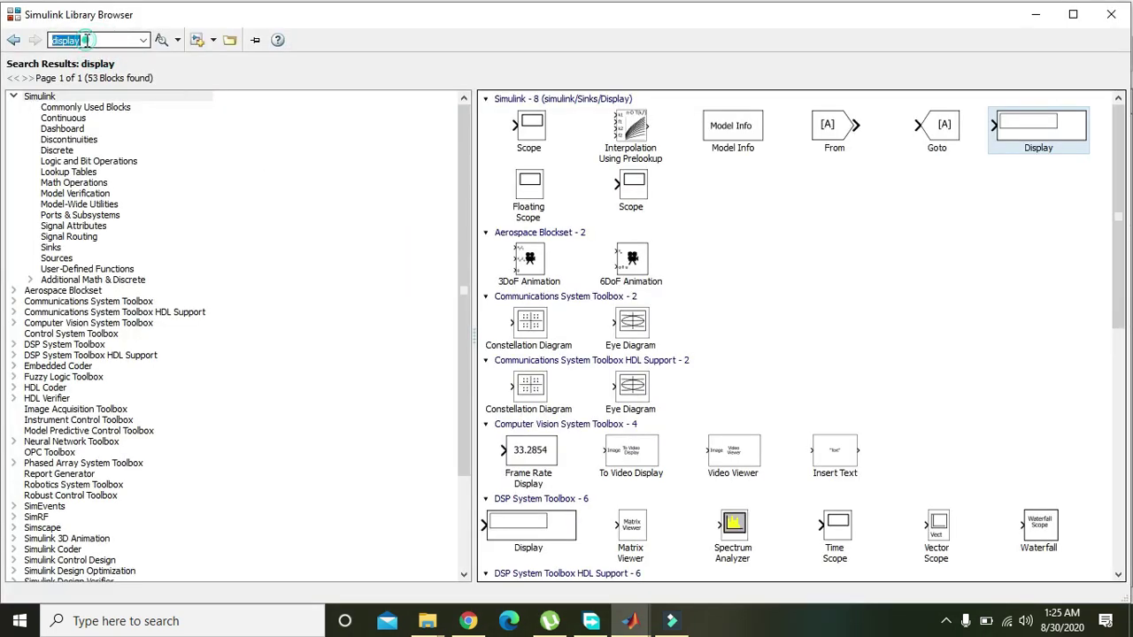
text(powergu)
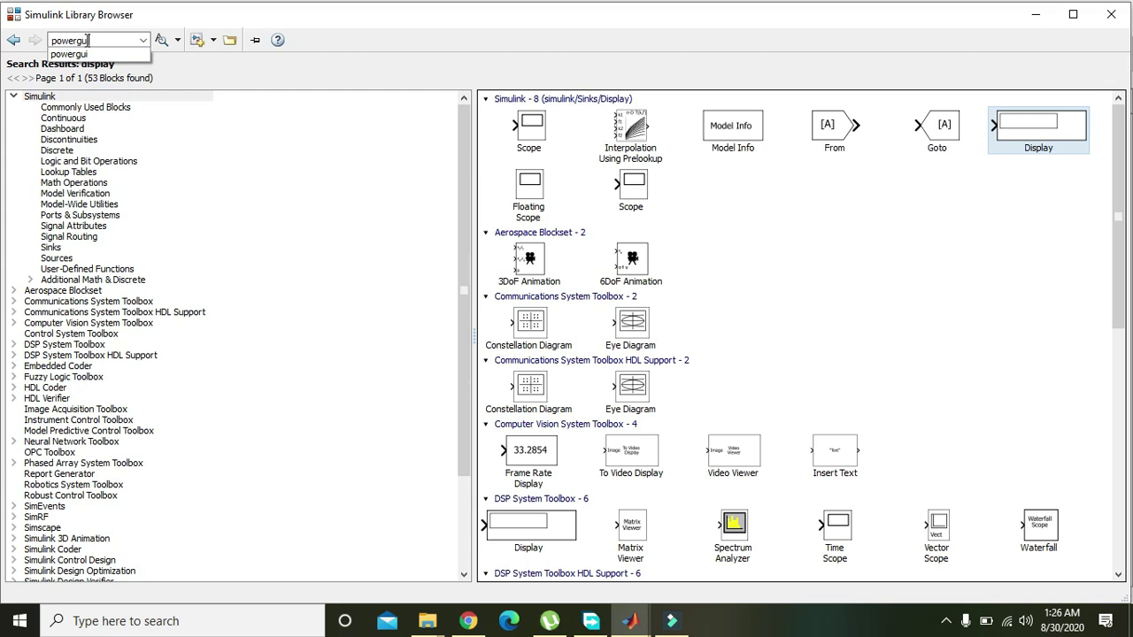
key(Escape)
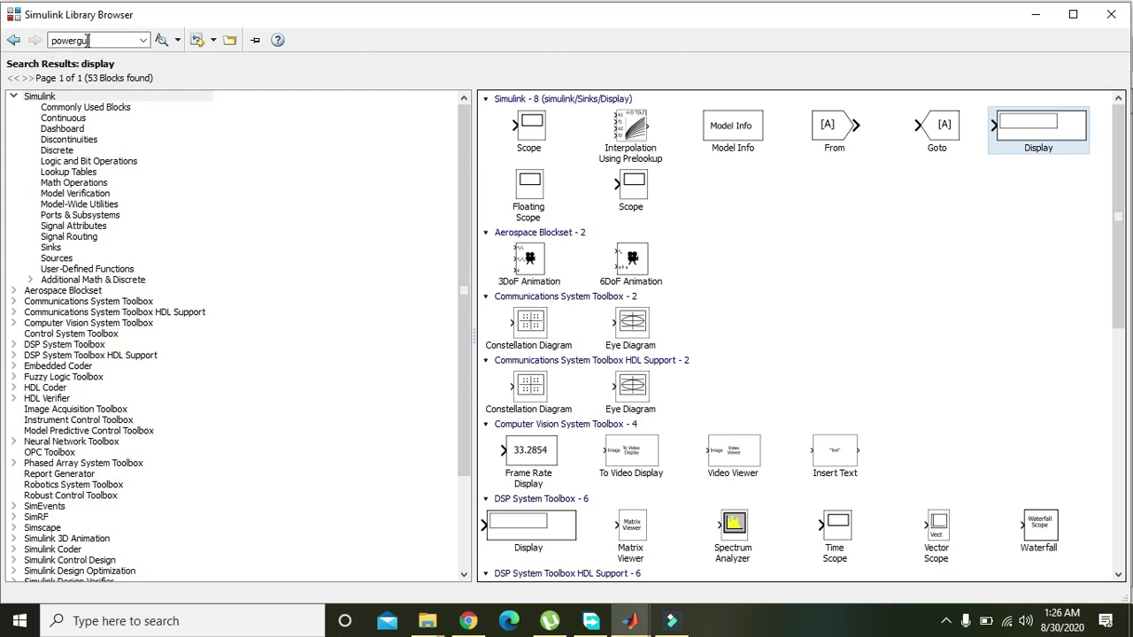
text(i)
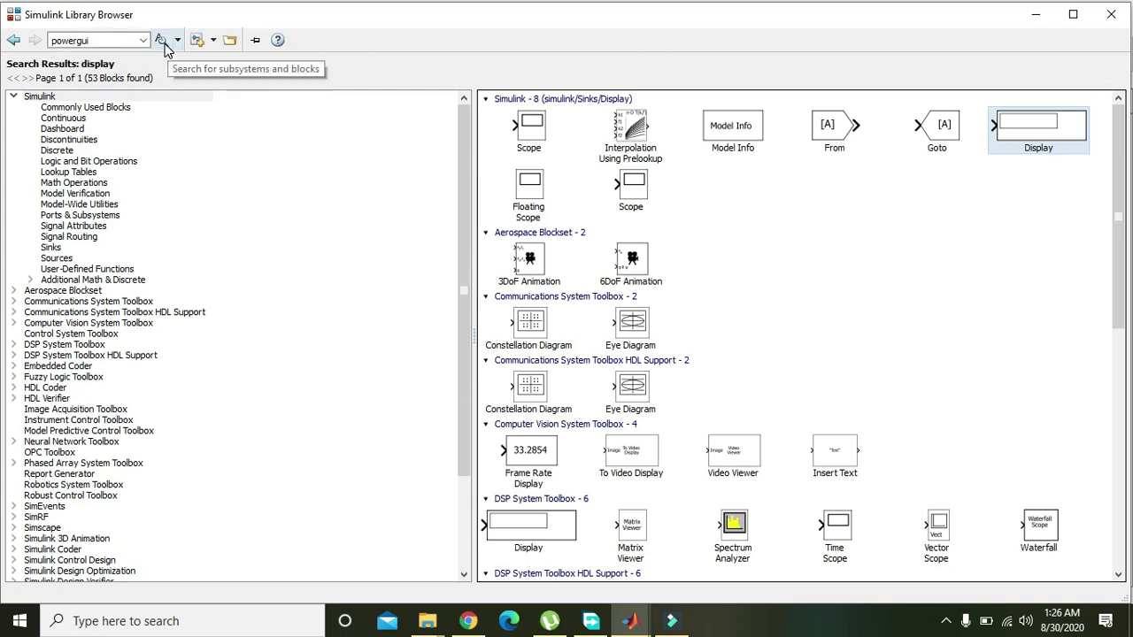
click(161, 44)
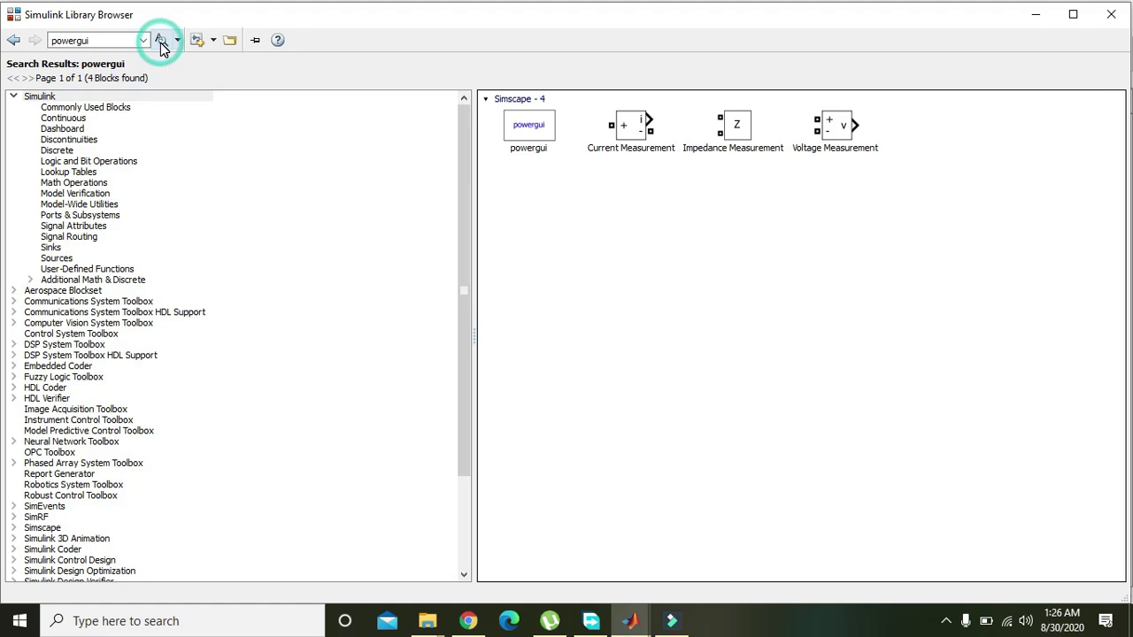
right_click(521, 131)
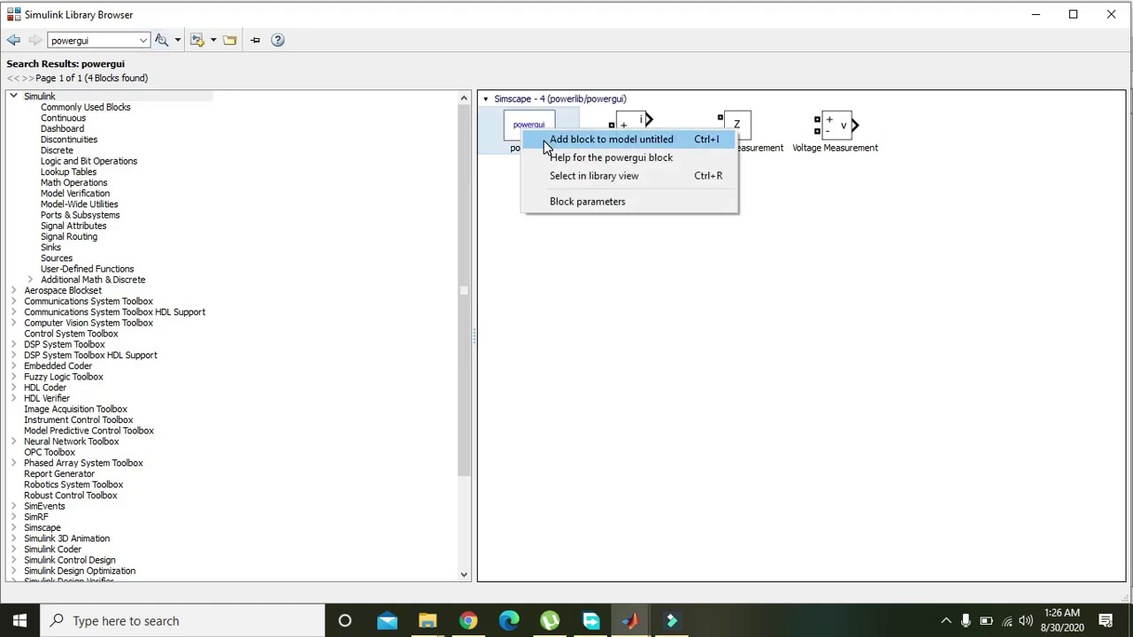
click(547, 140)
click(1034, 14)
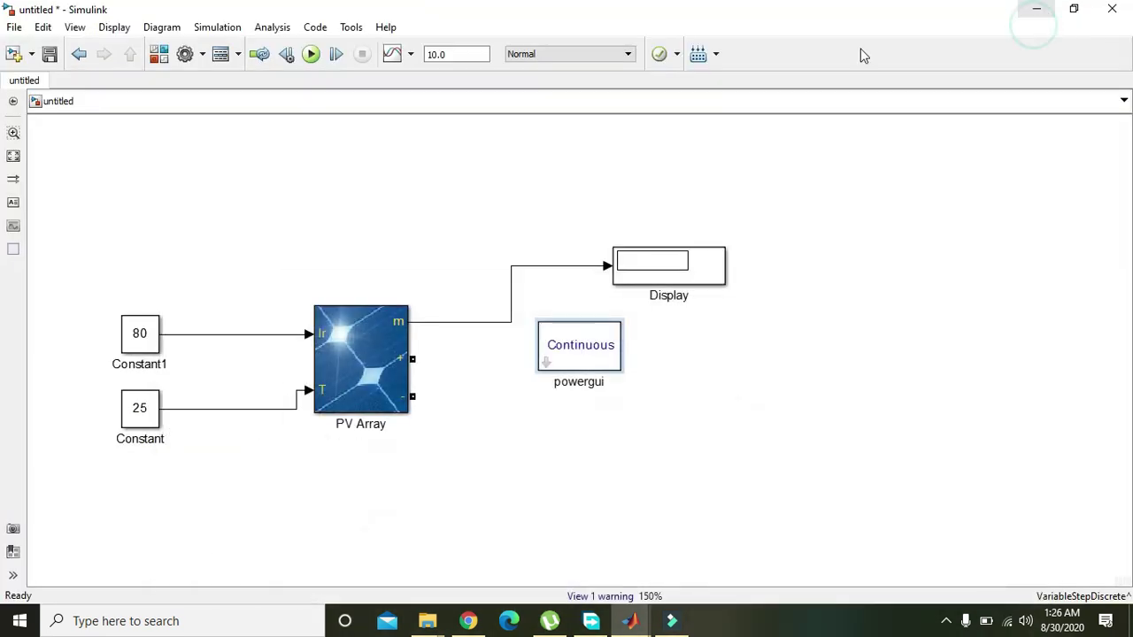
drag(582, 347, 154, 188)
click(153, 188)
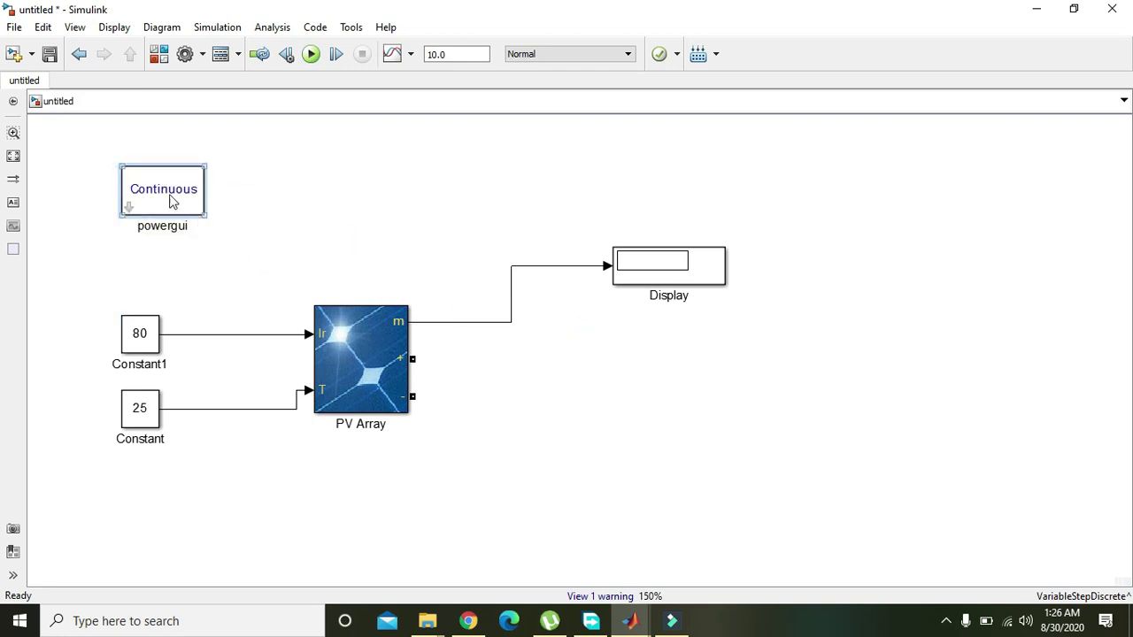
Step: Set the powergui block's simulation type to Discrete with a sample time of 0.00000001 s
double_click(162, 201)
click(306, 143)
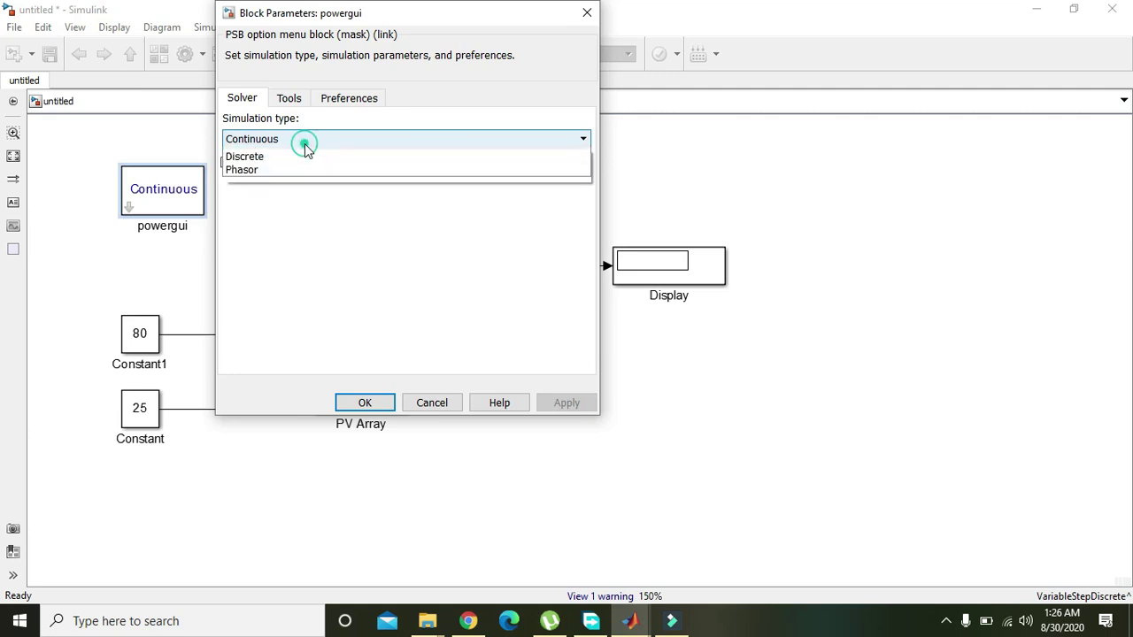
click(306, 168)
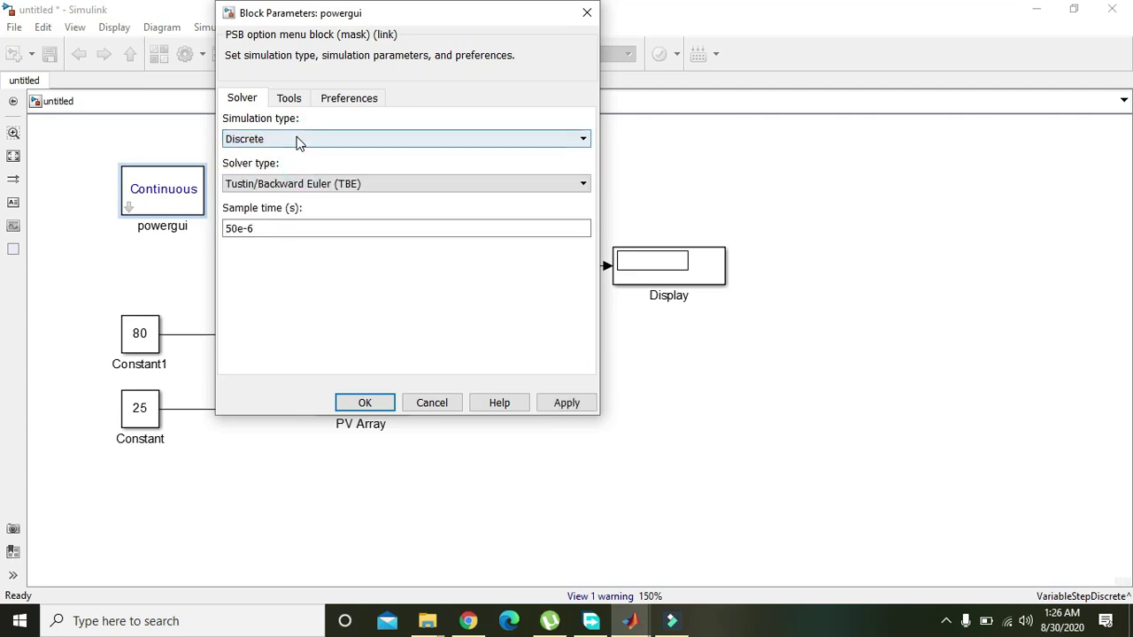
click(275, 229)
double_click(276, 229)
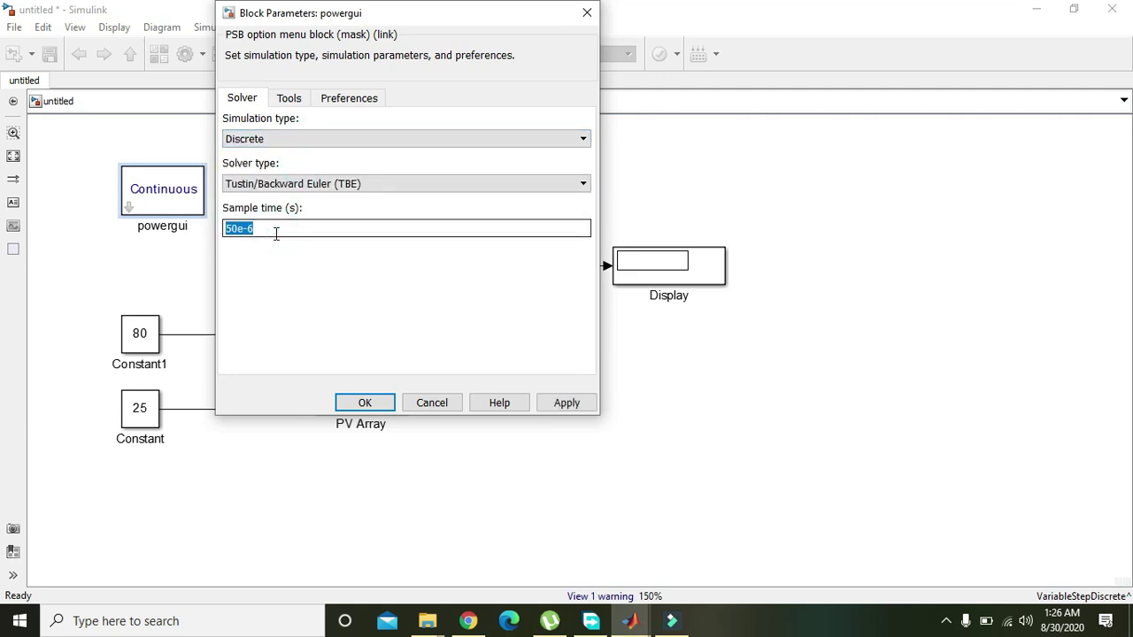
text(0.0000001)
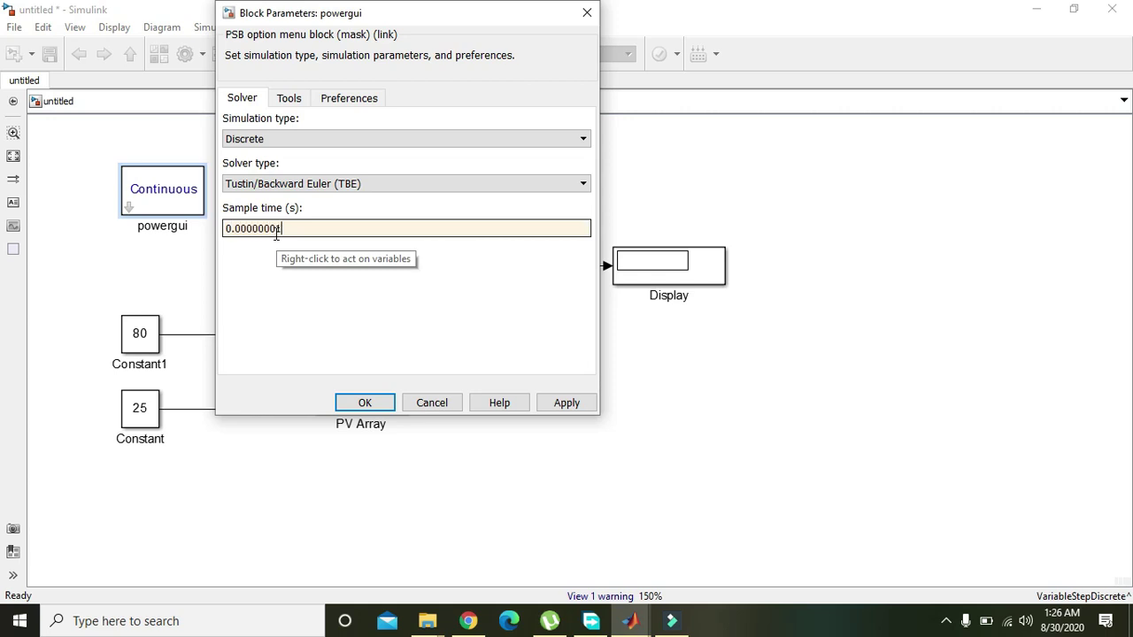
click(365, 402)
click(313, 275)
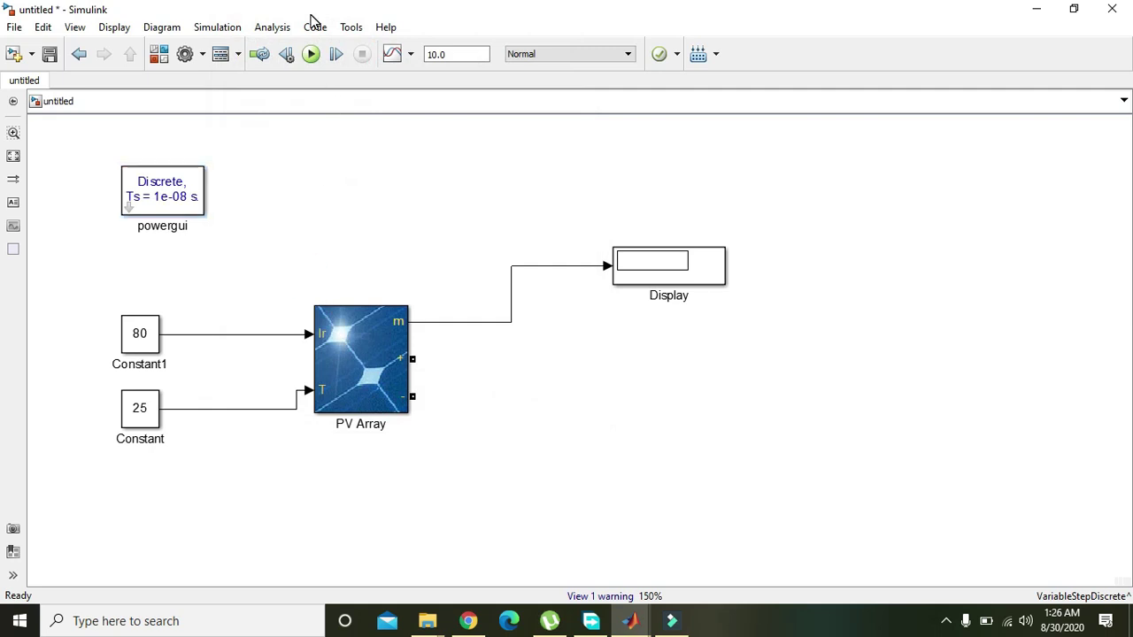
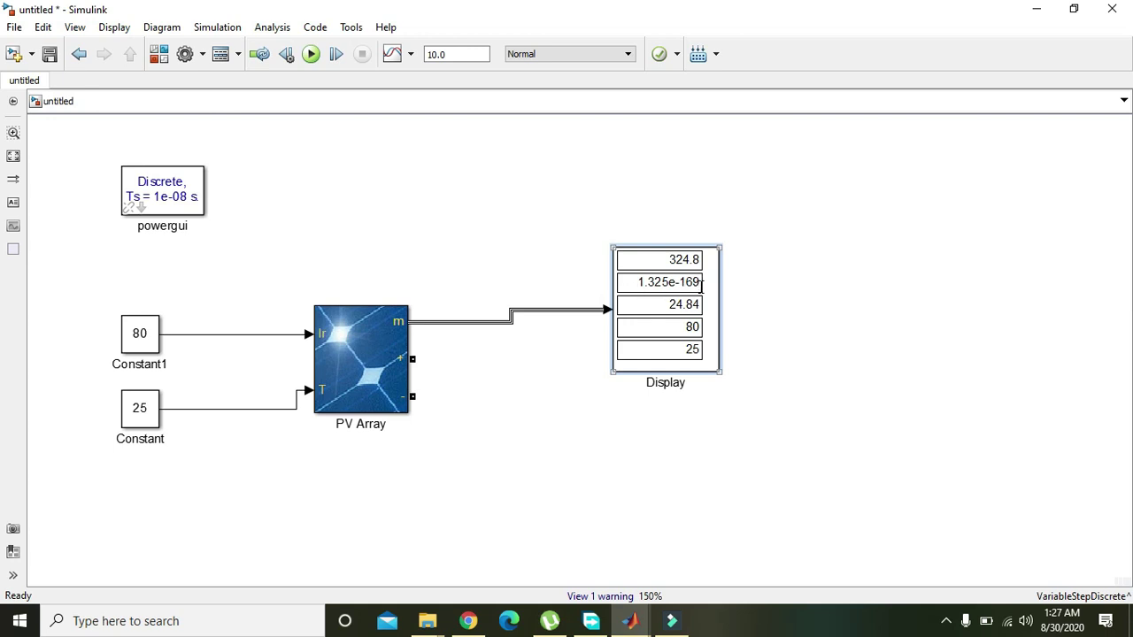
Step: Compare the Display block's readings with the values of the irradiance and temperature Constant blocks
click(538, 276)
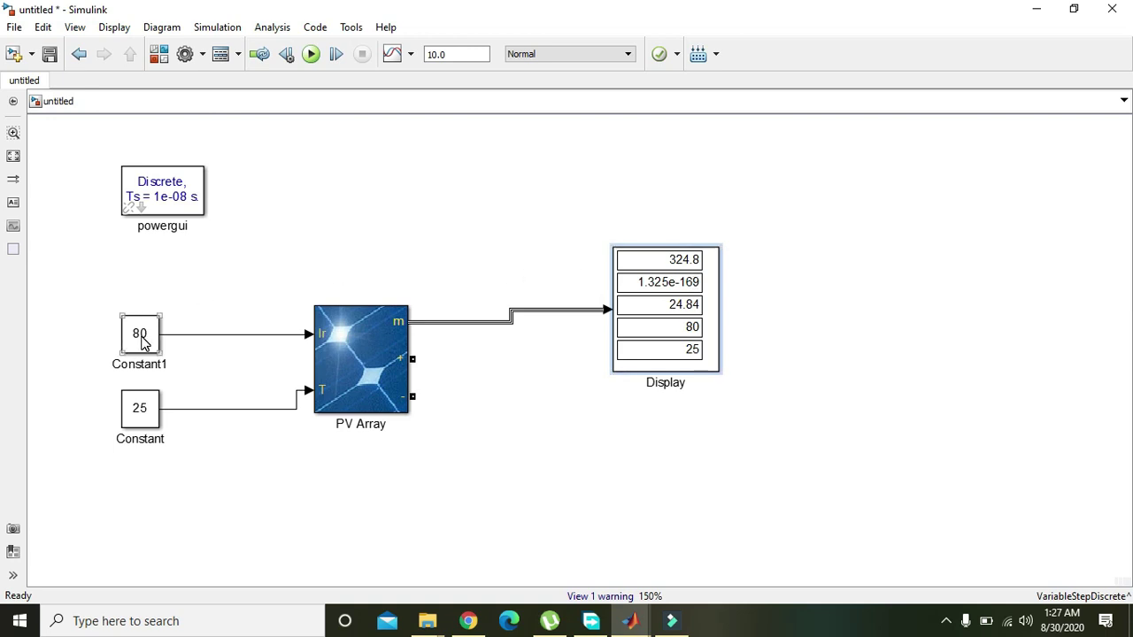
click(630, 306)
drag(699, 327, 693, 328)
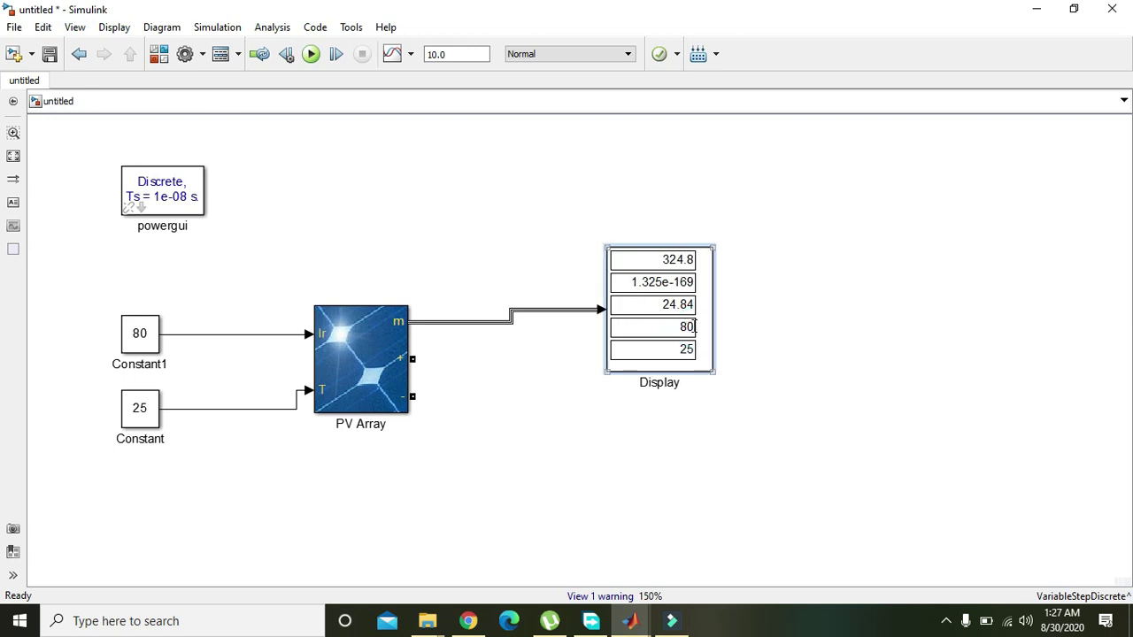
click(199, 305)
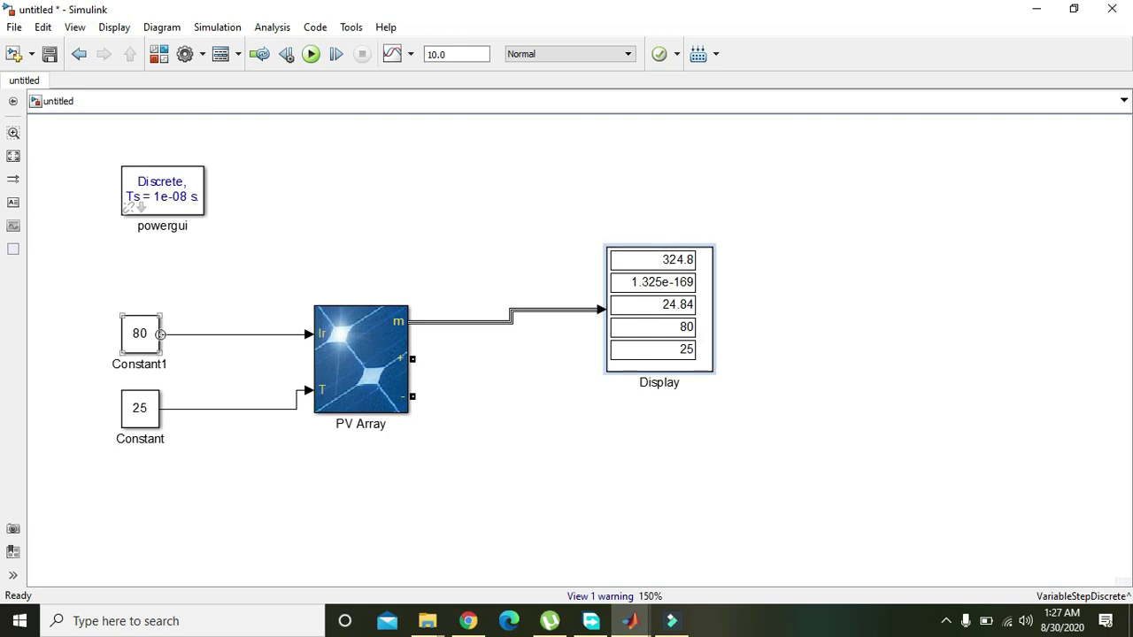
click(684, 324)
click(346, 190)
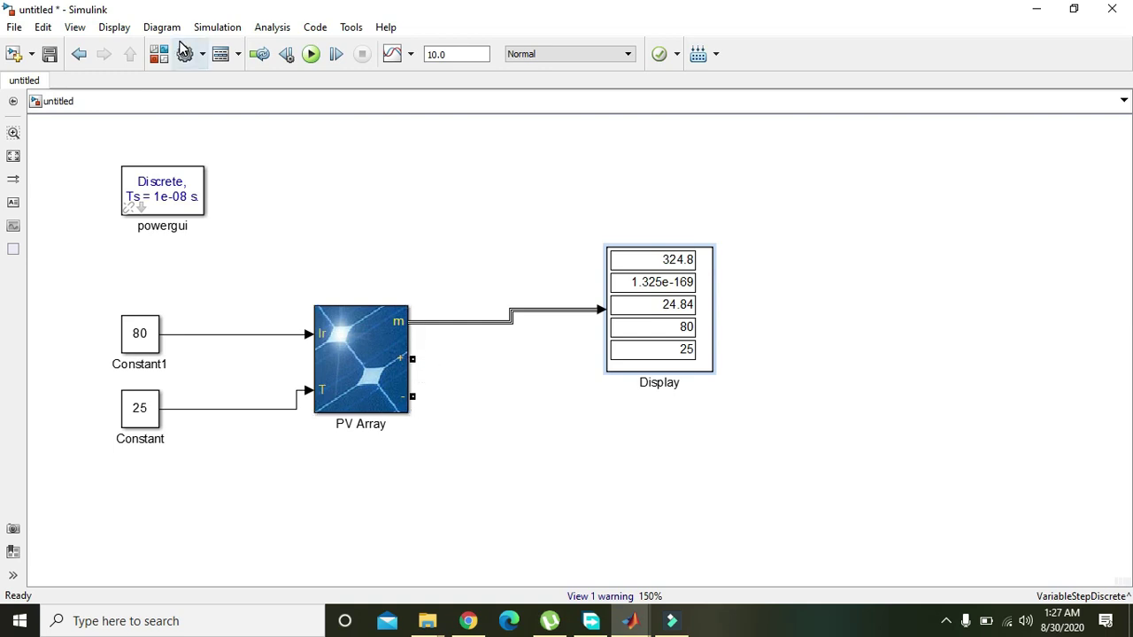
Step: Add a Simscape Voltage Measurement block below the Display and wire it to the PV Array's + and - terminals
click(75, 28)
click(96, 46)
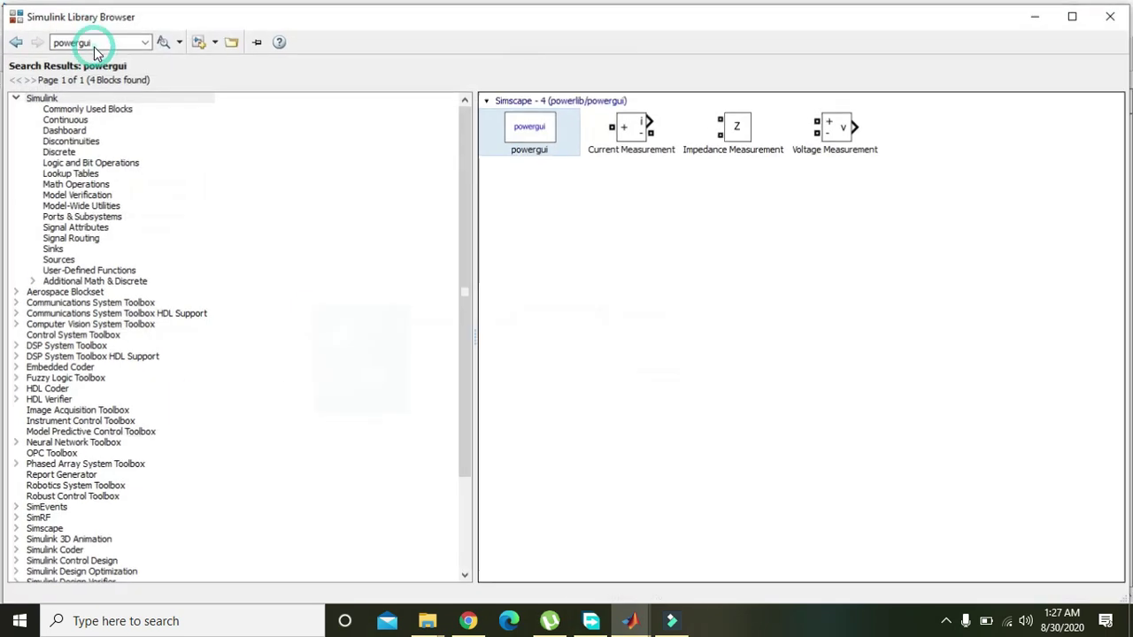
double_click(96, 40)
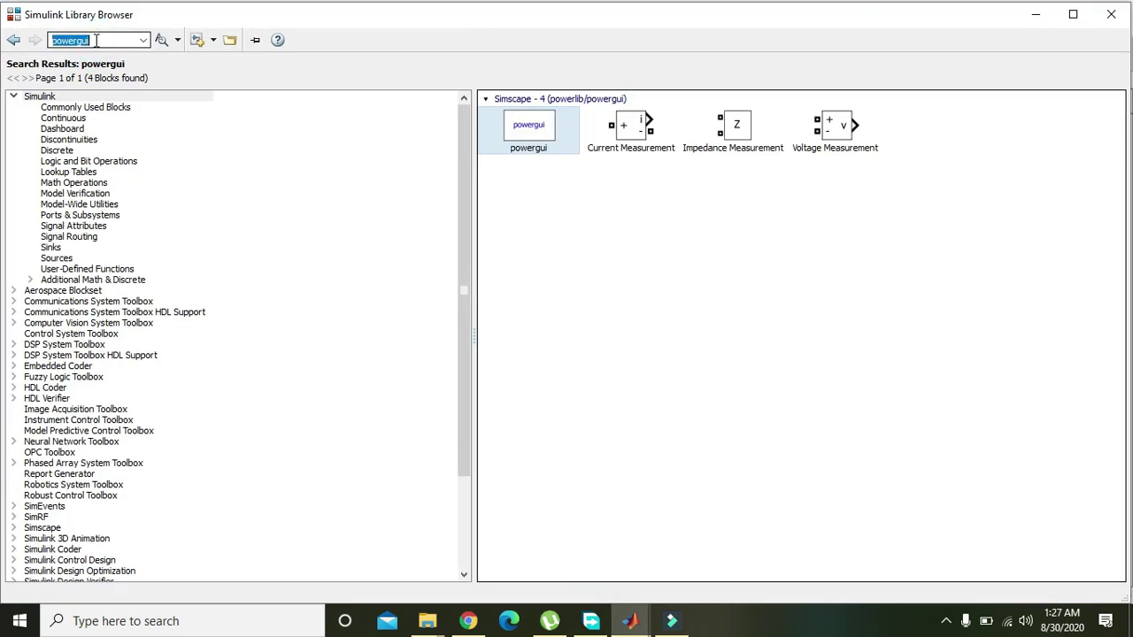
click(852, 132)
right_click(852, 133)
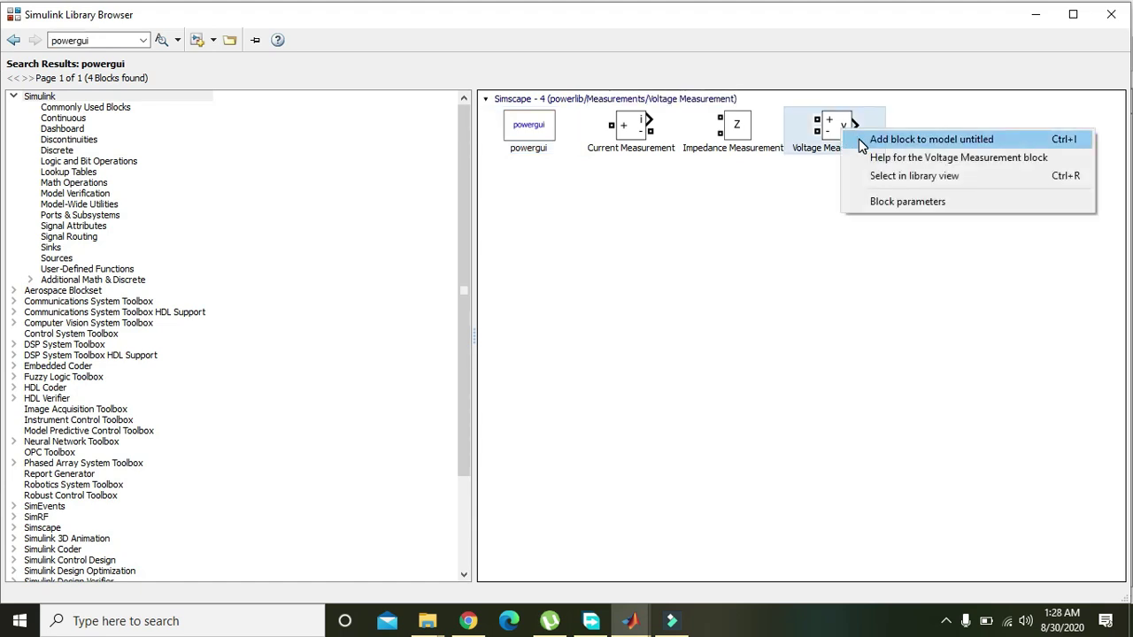
click(858, 139)
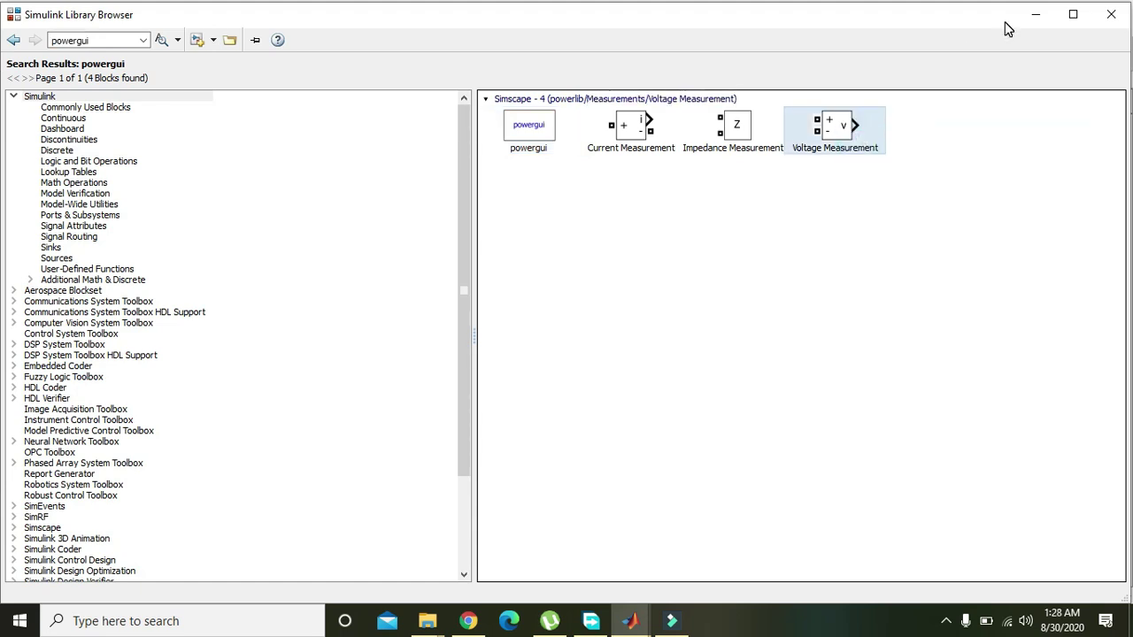
click(1045, 21)
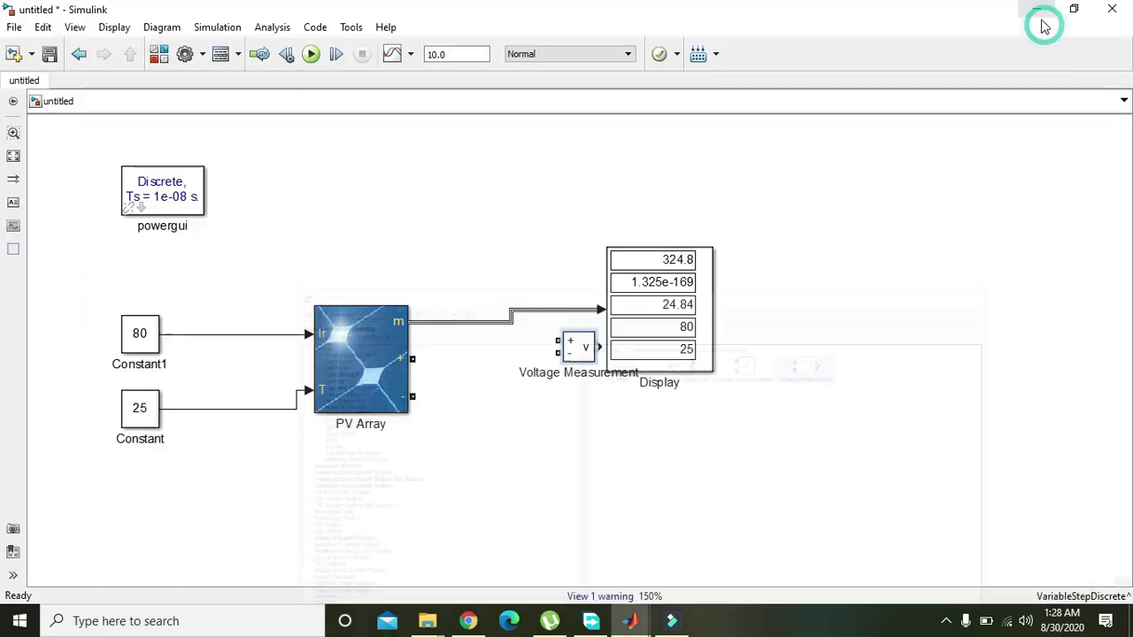
mouse_move(579, 349)
mouse_down()
mouse_move(632, 470)
mouse_move(651, 470)
mouse_move(413, 361)
mouse_move(486, 458)
mouse_move(537, 484)
mouse_move(619, 471)
mouse_up()
click(599, 425)
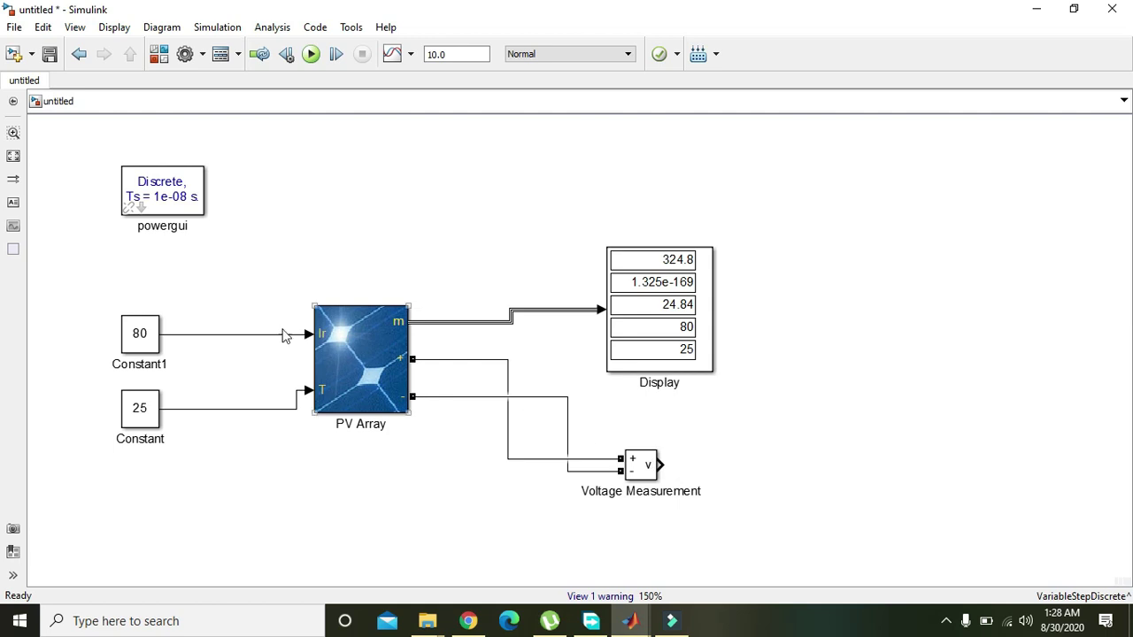
Step: Search the block library for display and add a second Simulink Sinks Display block to the model
click(75, 27)
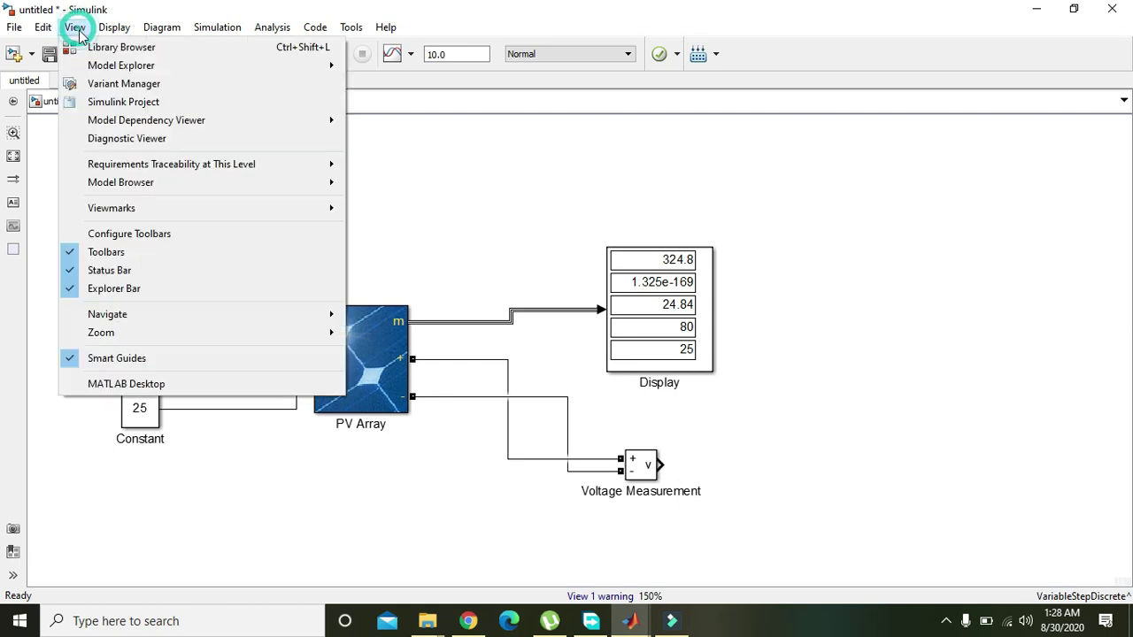
click(78, 47)
click(129, 40)
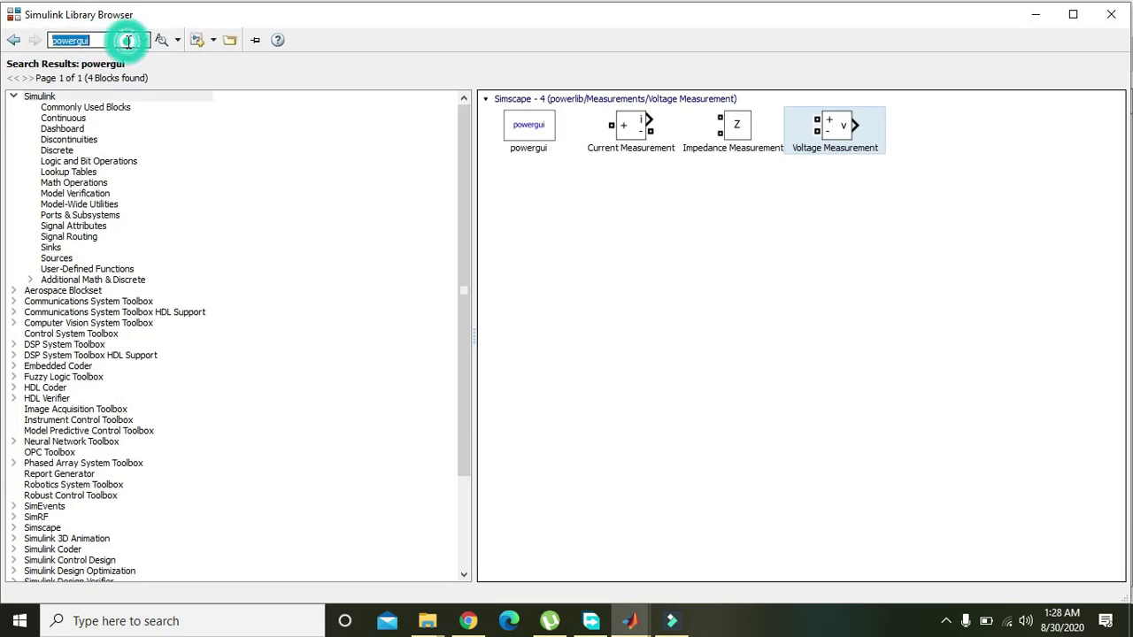
text(display)
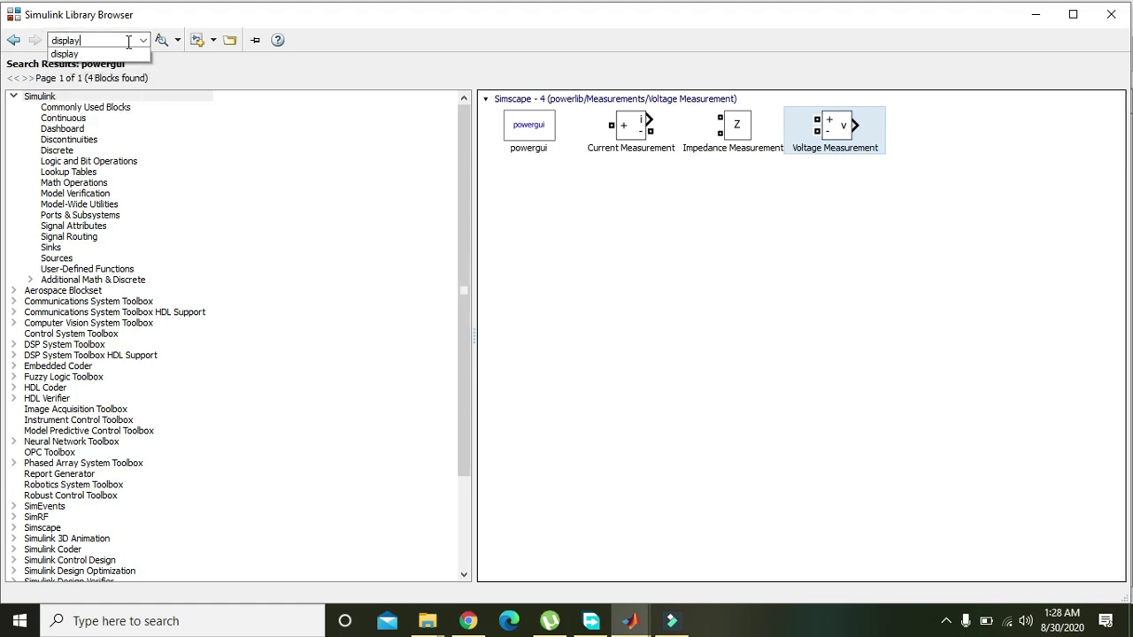
key(Return)
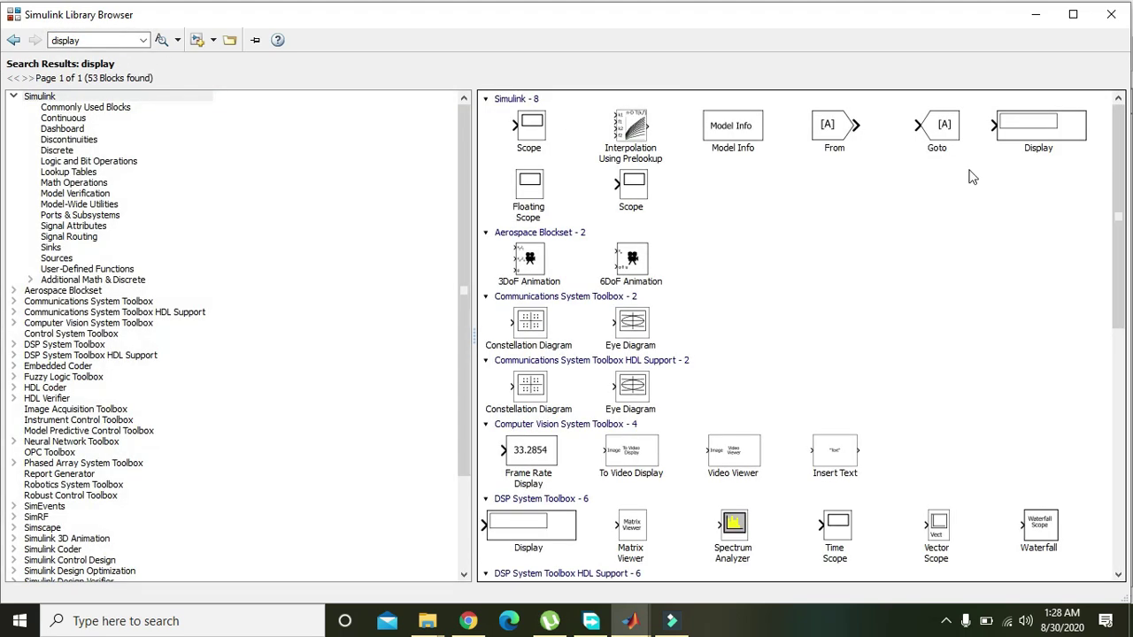
right_click(1025, 149)
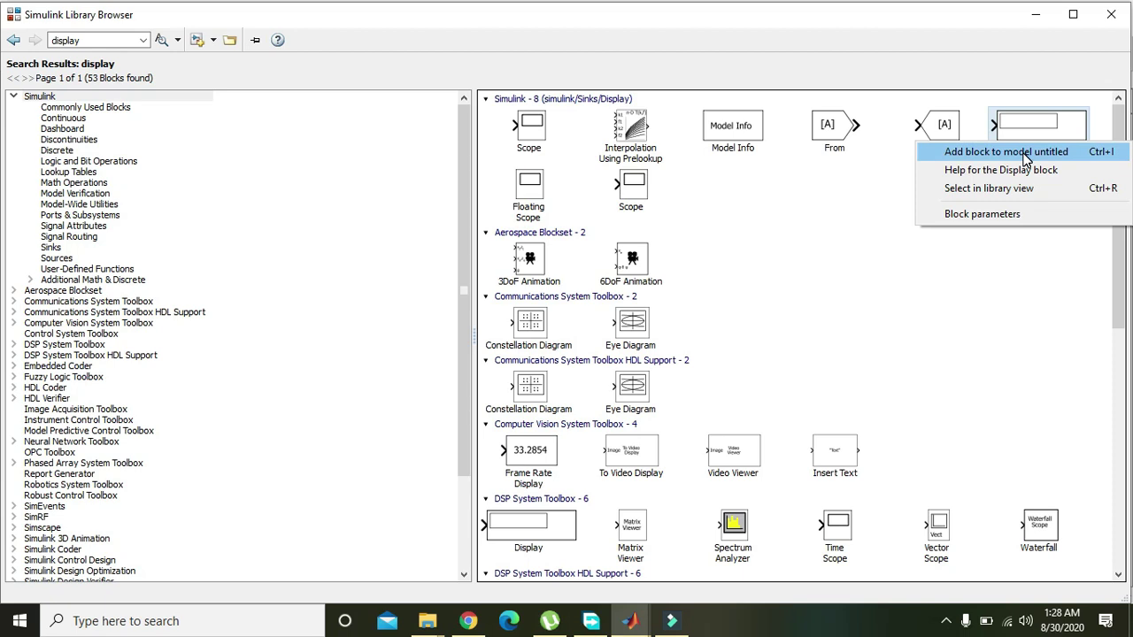
click(1025, 156)
click(1036, 14)
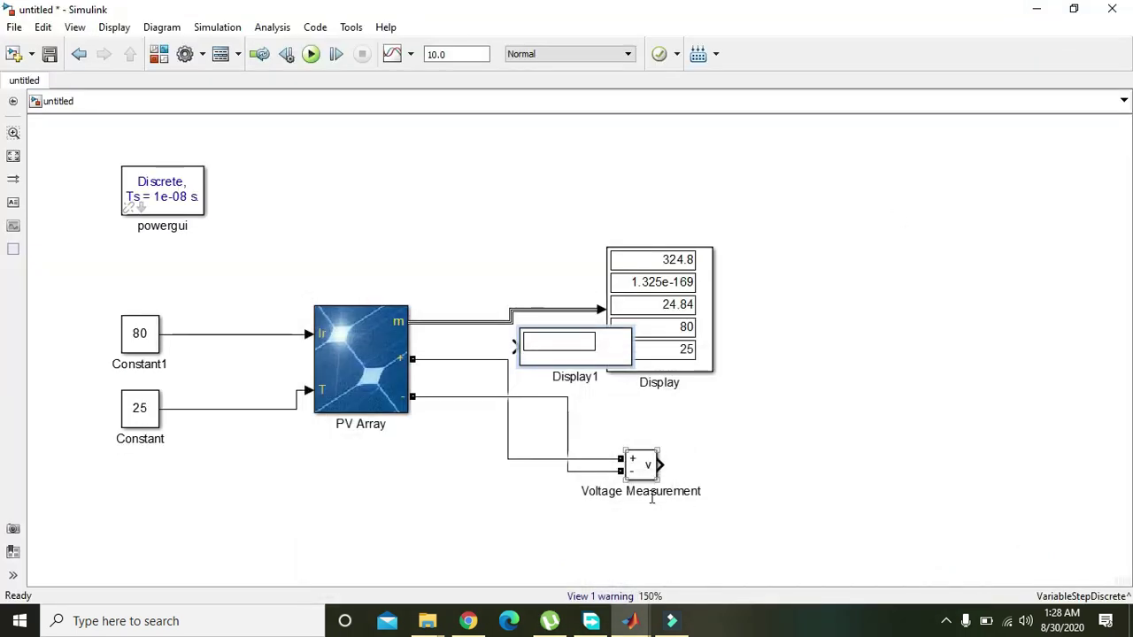
Step: Place the second Display block to the right of the Voltage Measurement block and connect it to the v output
drag(616, 354, 872, 467)
click(835, 405)
drag(772, 466, 663, 465)
click(706, 415)
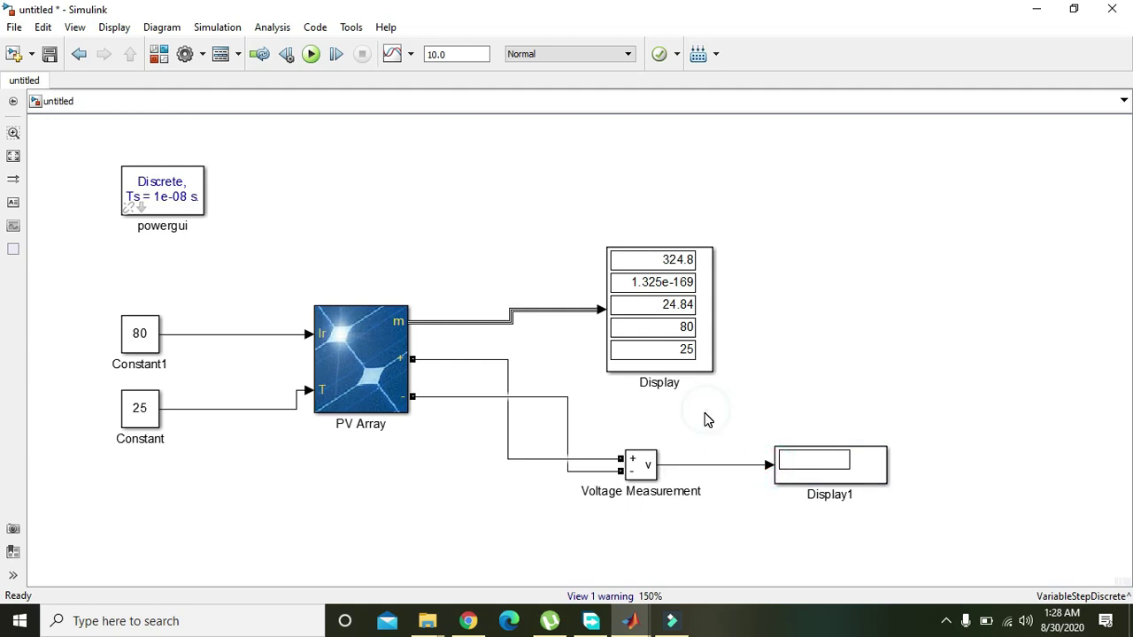
Step: Run the simulation with a stop time of 10.0 and check the PV Array voltage on the second Display
click(311, 55)
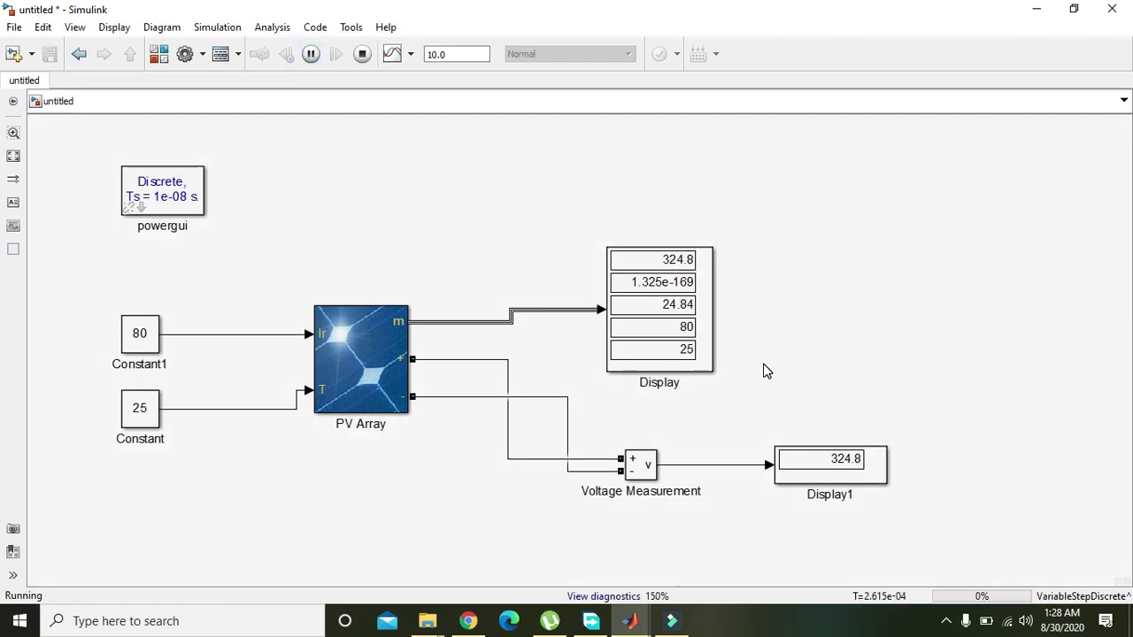
drag(854, 459, 823, 458)
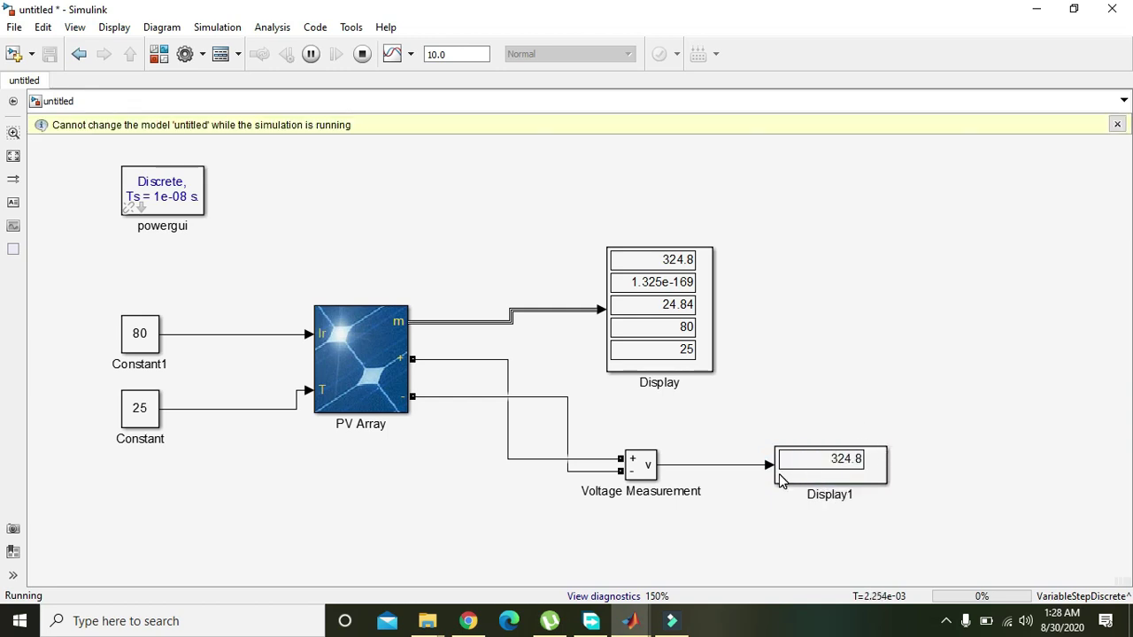